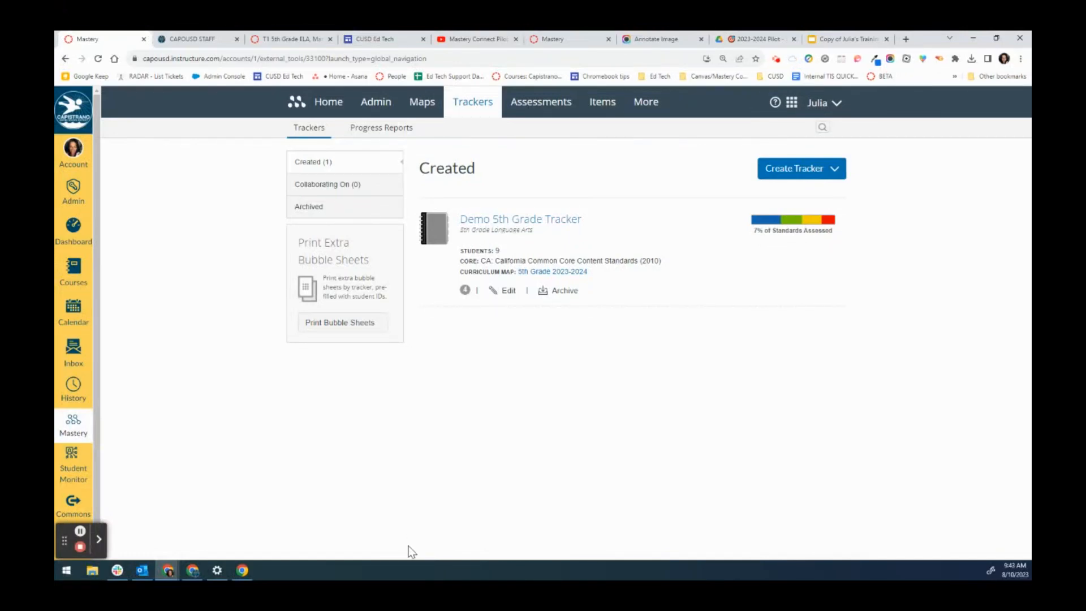
- Open the Demo 5th Grade Tracker and start creating a new assessment for it
{"action": "left_click", "coordinate": [522, 219]}
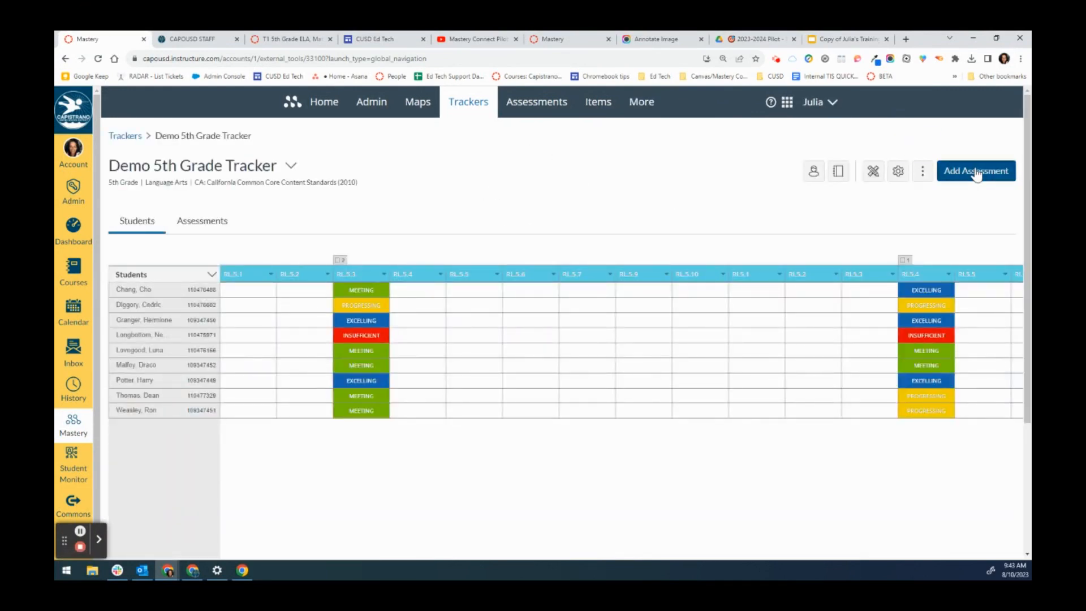
{"action": "left_click", "coordinate": [975, 173]}
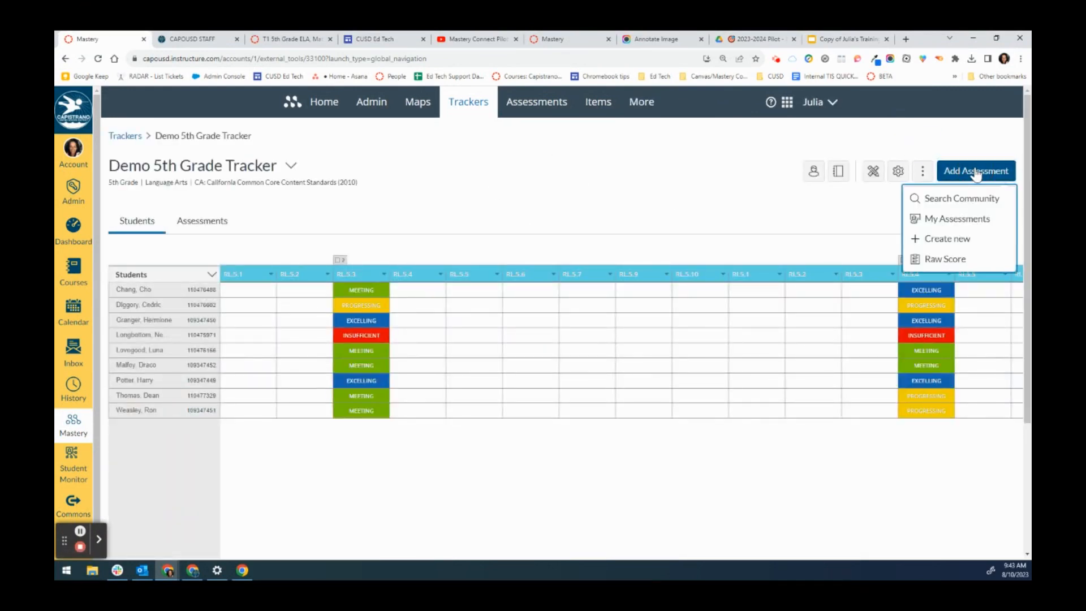
{"action": "left_click", "coordinate": [950, 244]}
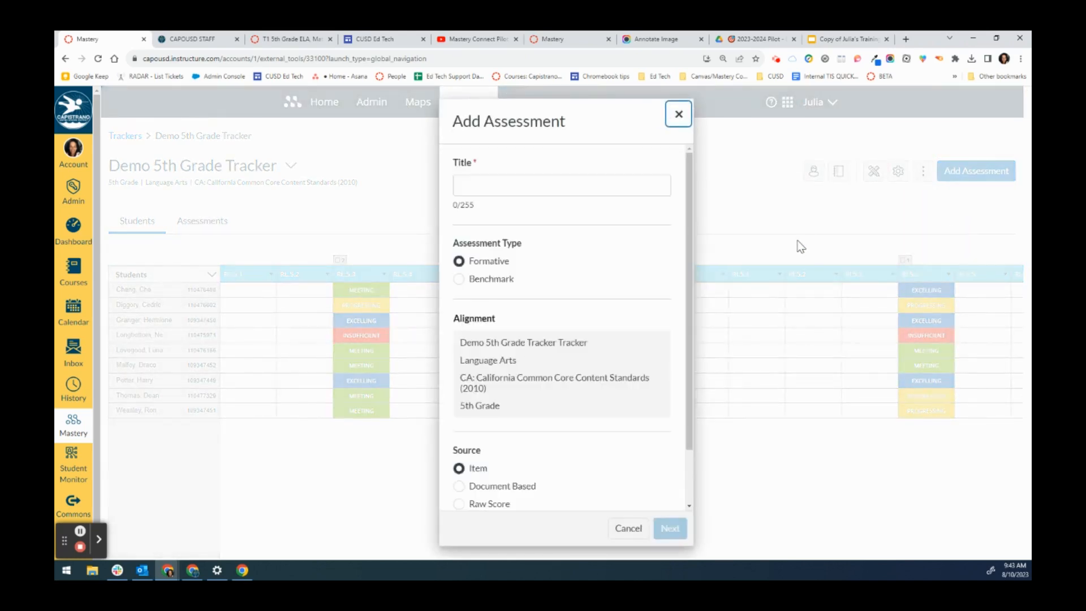
- Title the new formative assessment "Sample Assessment" and continue to the assessment builder
{"action": "left_click", "coordinate": [548, 185]}
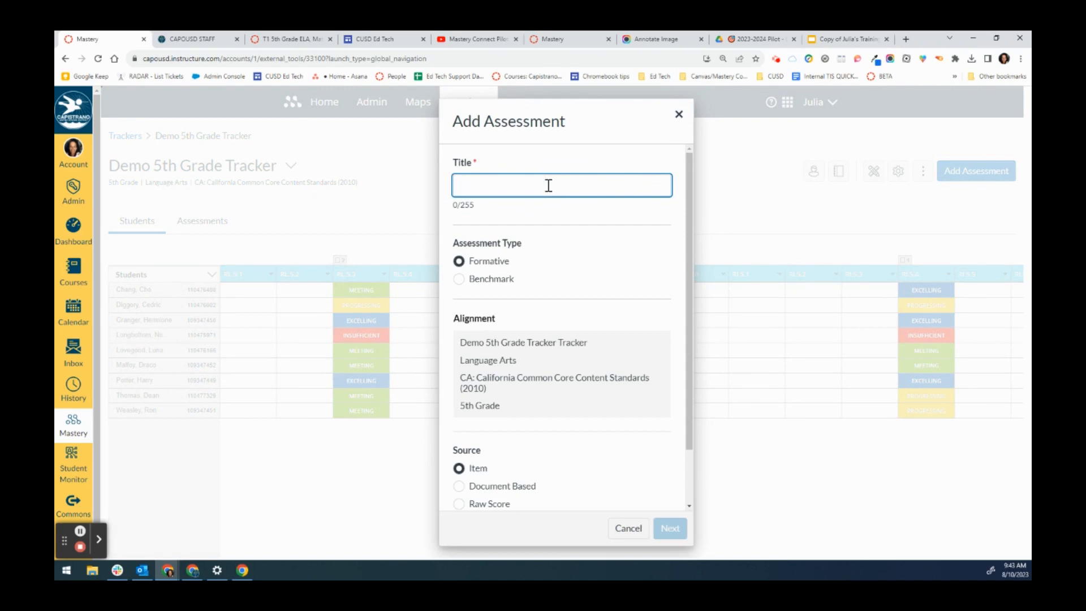
{"action": "type", "text": "Sample Assessment"}
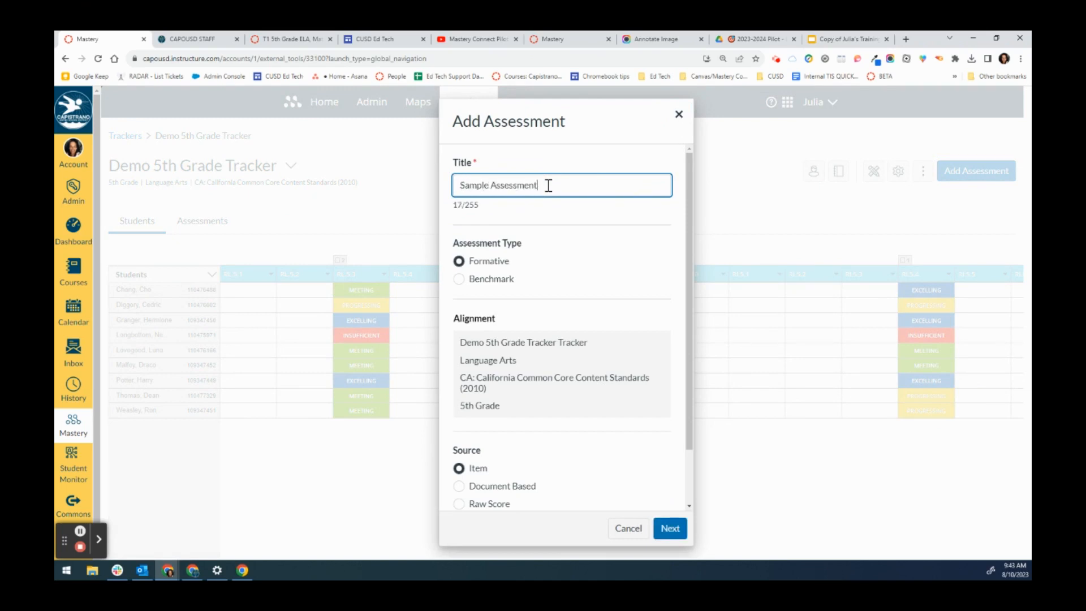
{"action": "scroll", "coordinate": [488, 406], "scroll_direction": "down", "scroll_amount": 2}
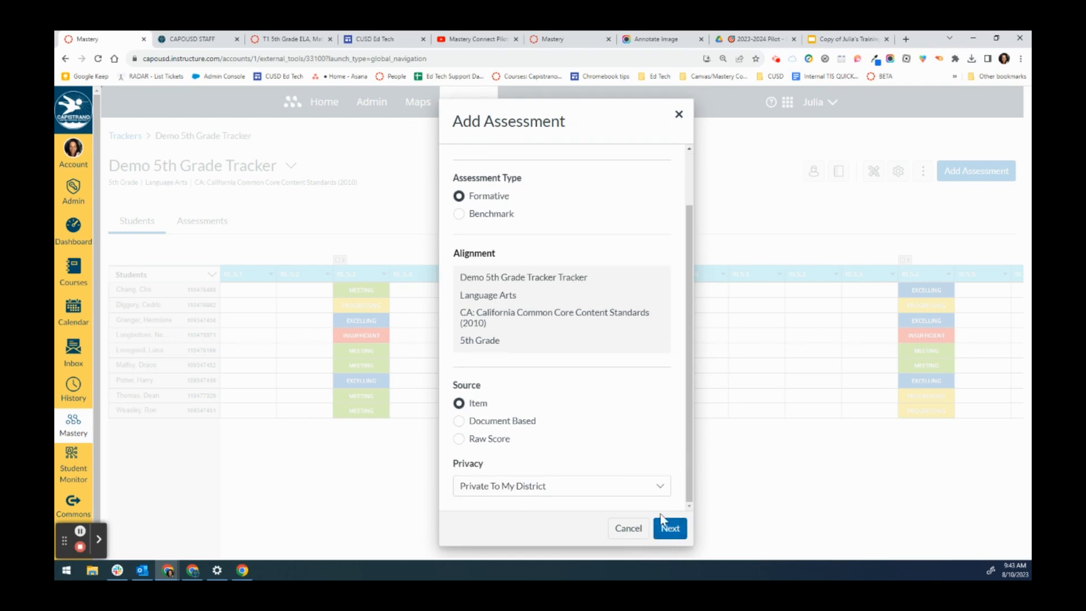
{"action": "left_click", "coordinate": [671, 529]}
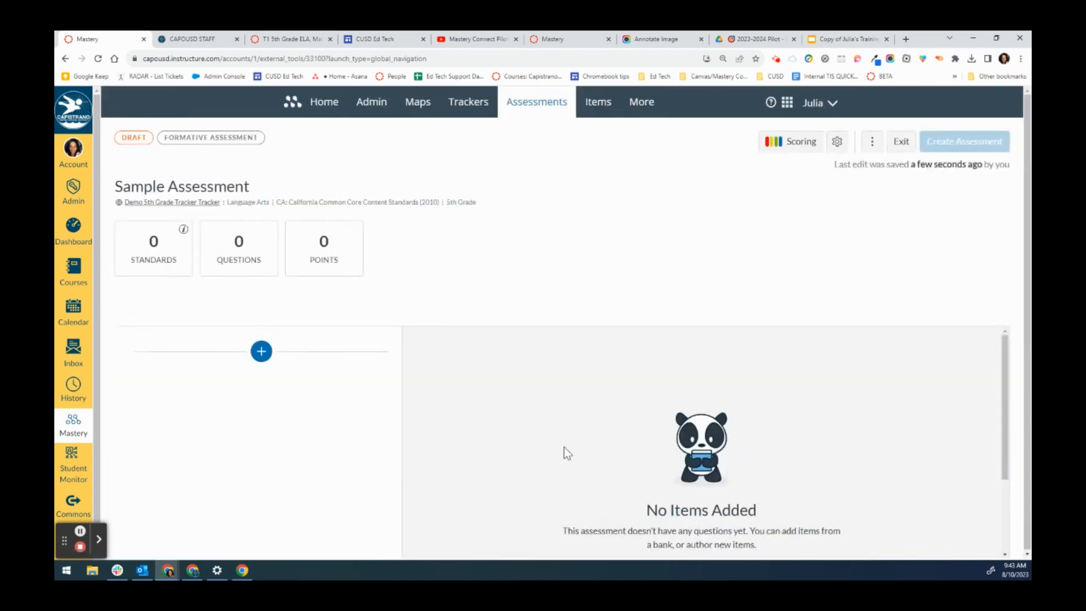
- Choose to add items to the assessment from the item bank
{"action": "scroll", "coordinate": [590, 419], "scroll_direction": "down", "scroll_amount": 1}
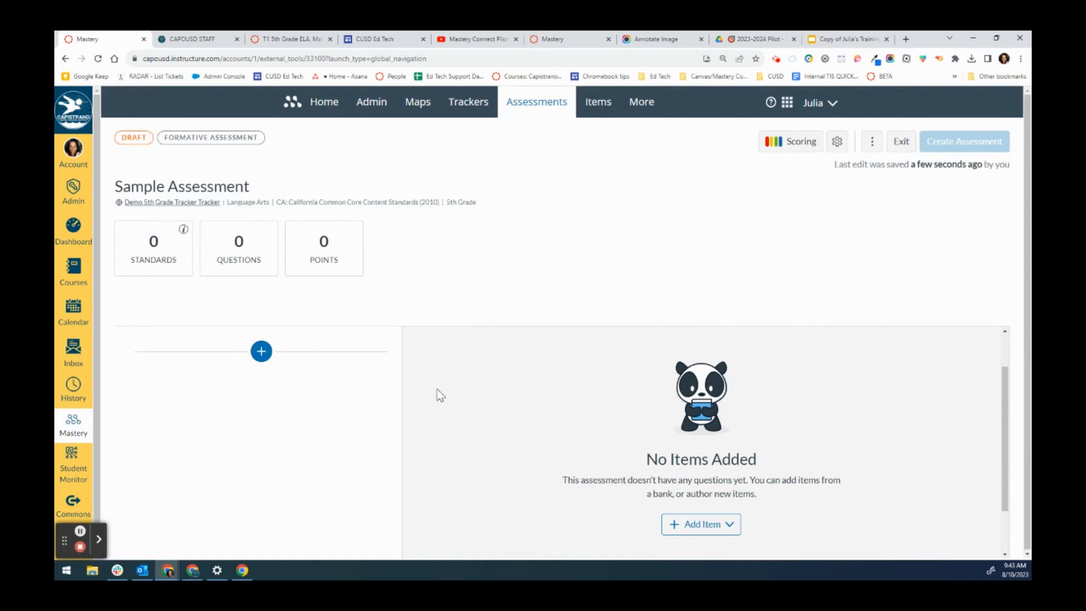
{"action": "left_click", "coordinate": [731, 524]}
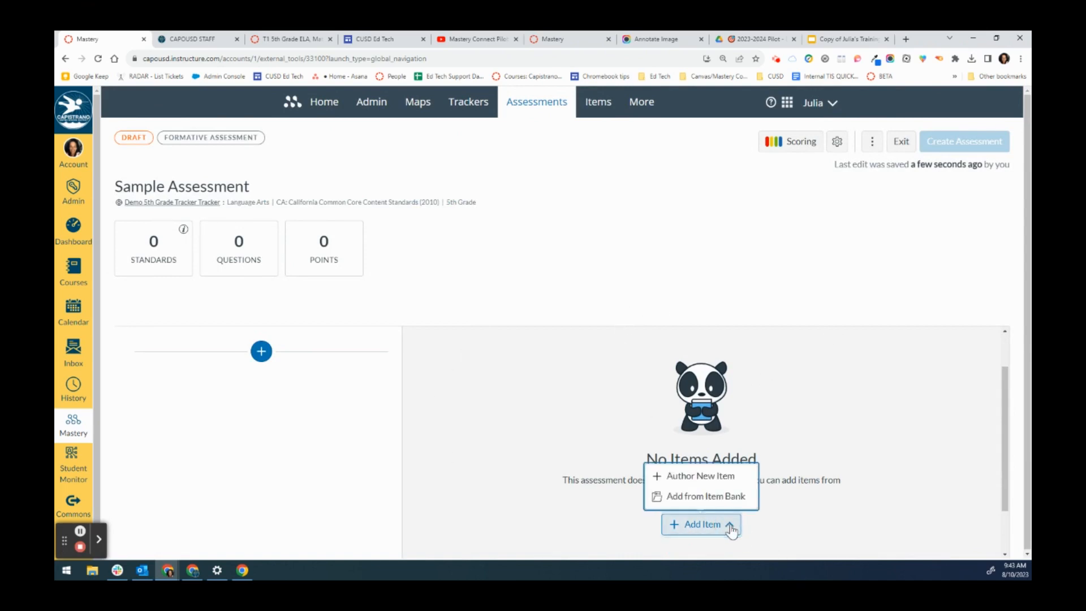
{"action": "left_click", "coordinate": [739, 498]}
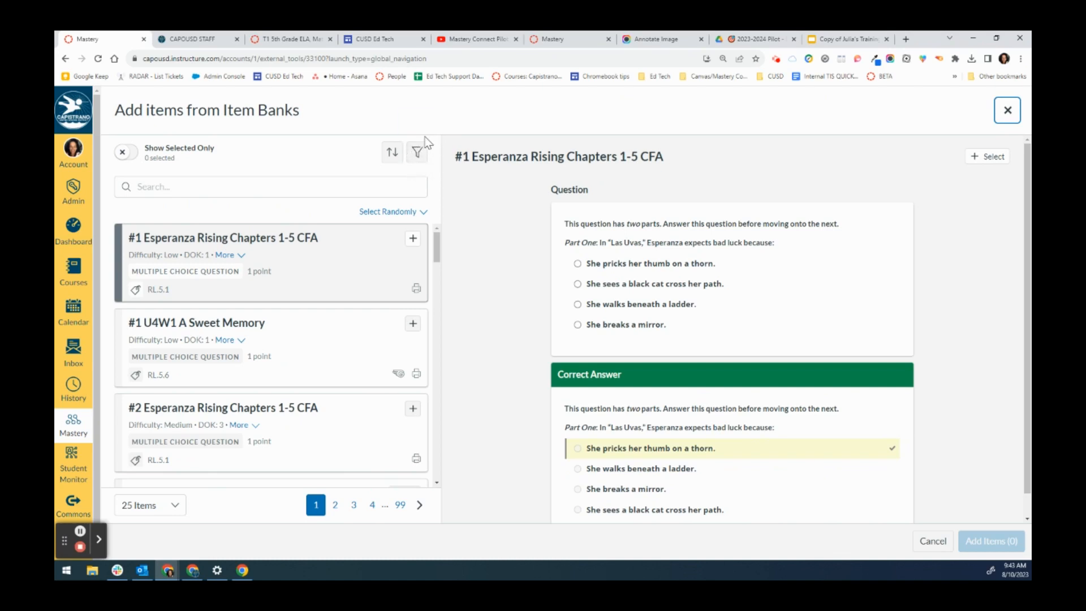
- Filter the item bank list to the Mastery Item Bank and English language items
{"action": "left_click", "coordinate": [415, 159]}
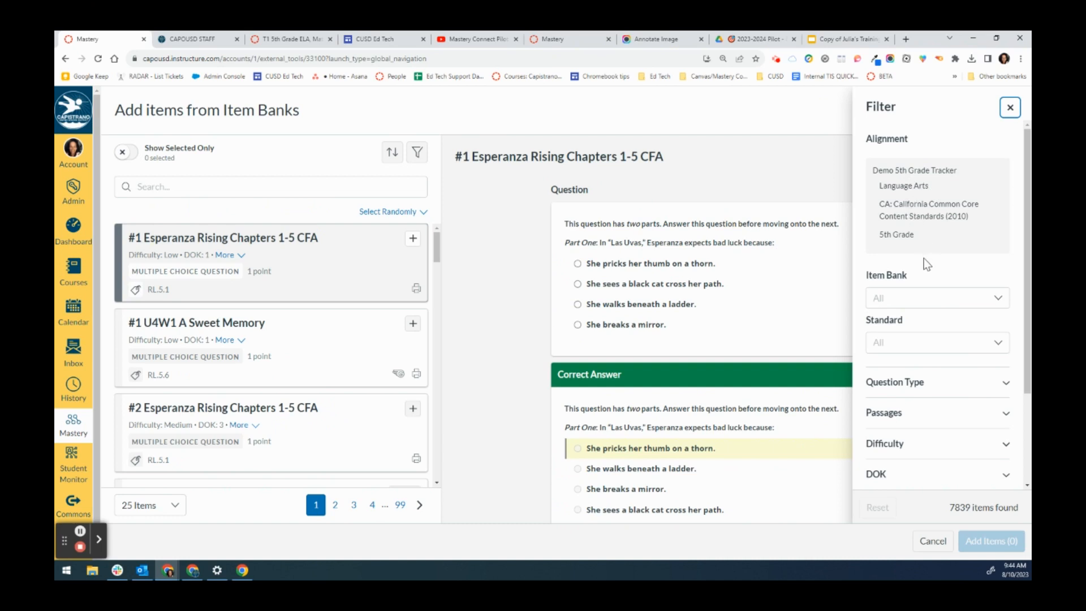
{"action": "left_click", "coordinate": [927, 299]}
{"action": "left_click", "coordinate": [934, 321]}
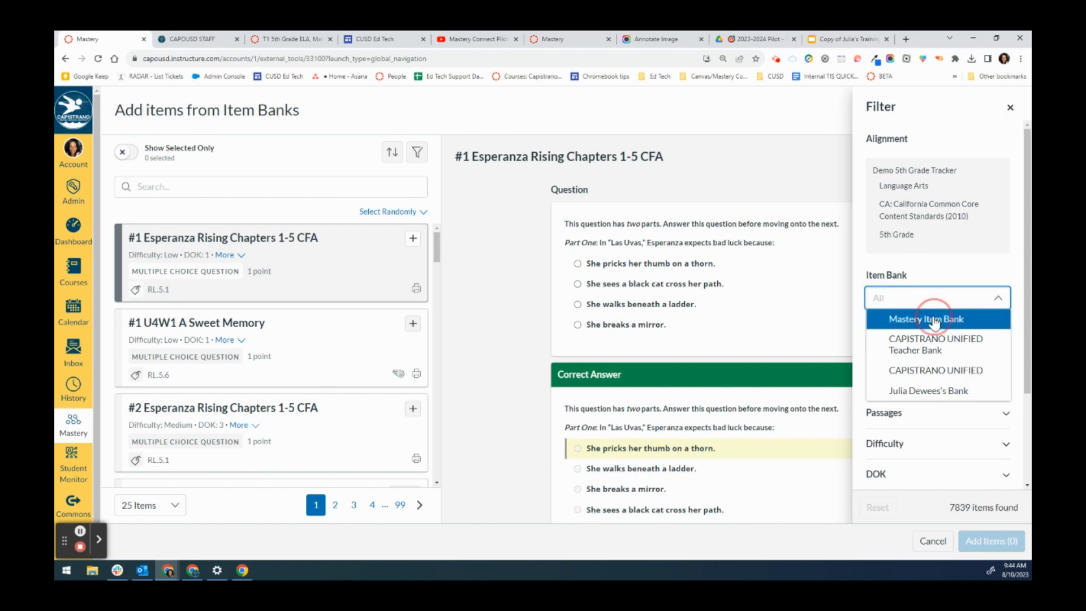
{"action": "scroll", "coordinate": [936, 328], "scroll_direction": "down", "scroll_amount": 2}
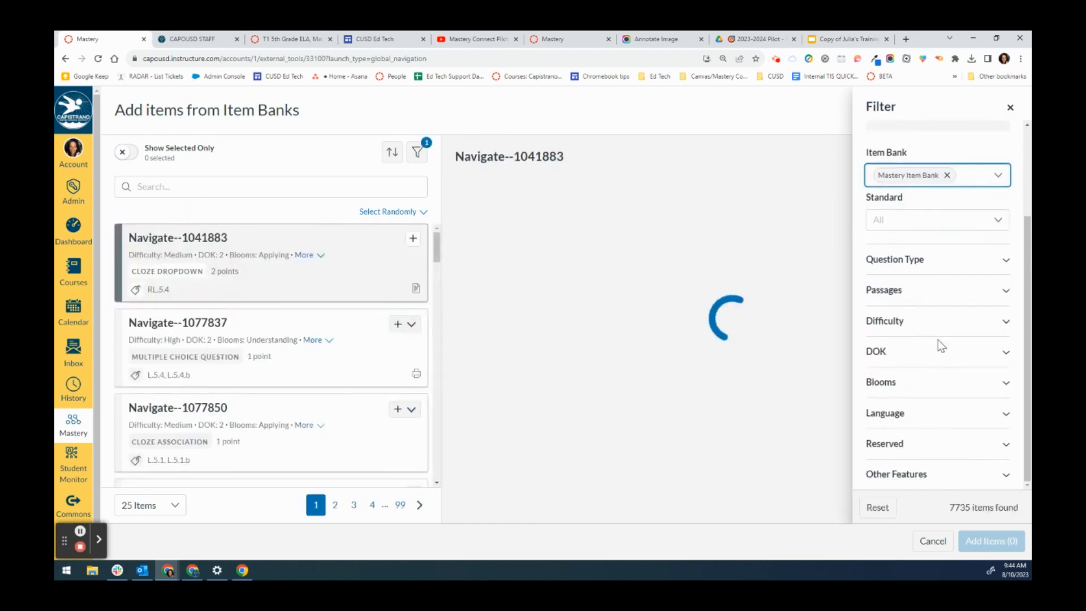
{"action": "left_click", "coordinate": [950, 415]}
{"action": "left_click", "coordinate": [905, 450]}
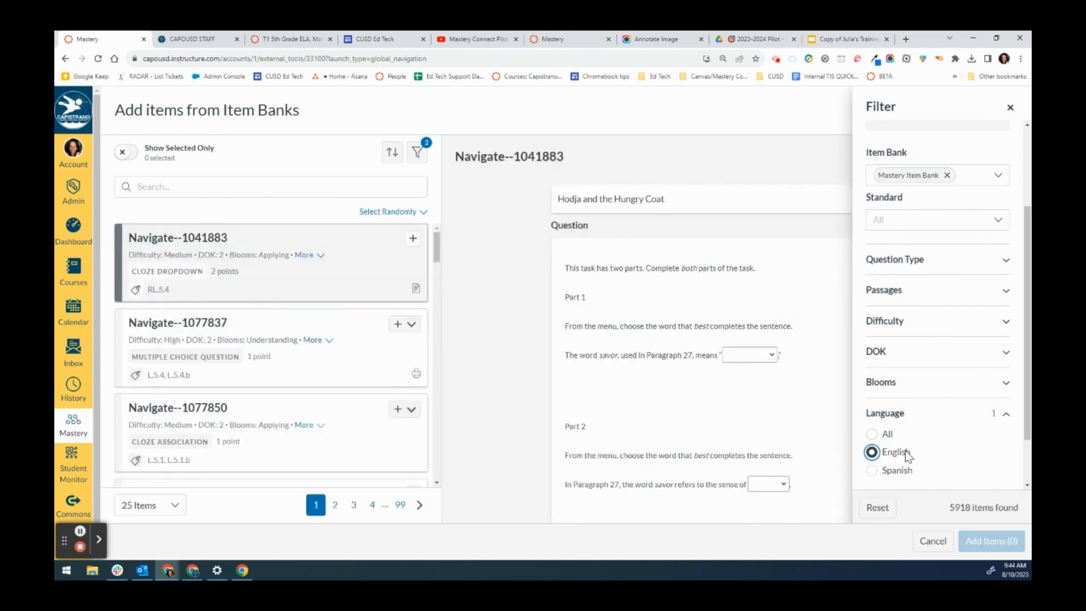
- Filter the item list by standard 5.NF.3
{"action": "left_click", "coordinate": [994, 222]}
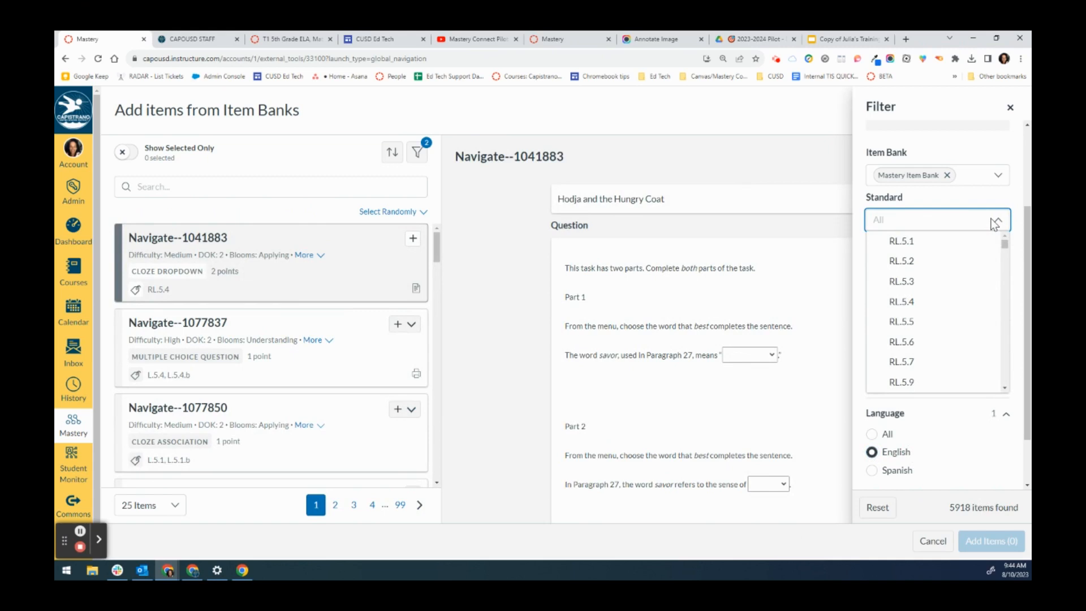
{"action": "scroll", "coordinate": [923, 249], "scroll_direction": "down", "scroll_amount": 10}
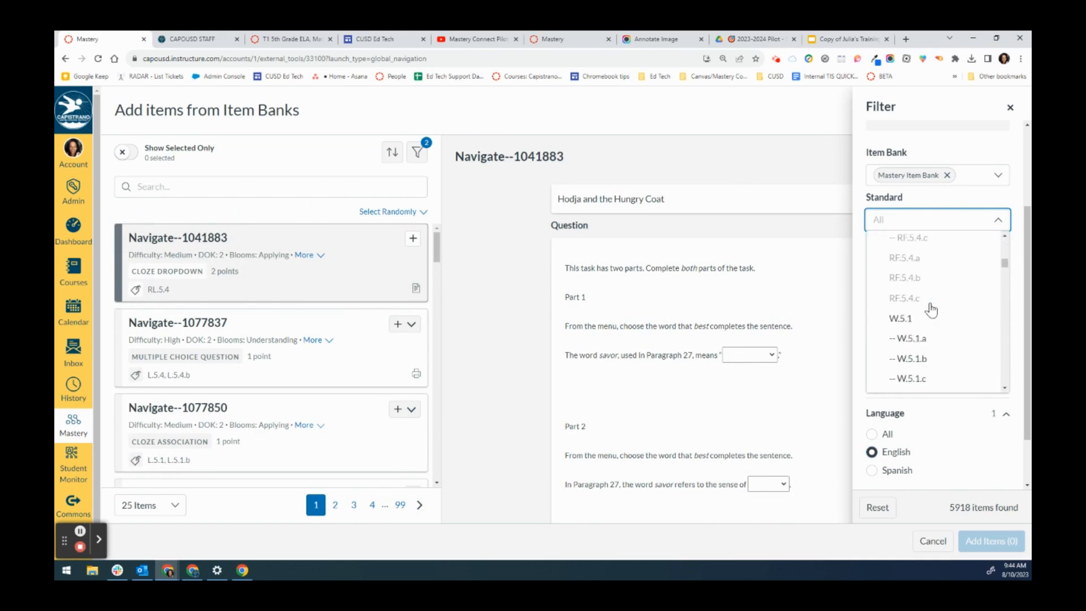
{"action": "scroll", "coordinate": [930, 310], "scroll_direction": "down", "scroll_amount": 6}
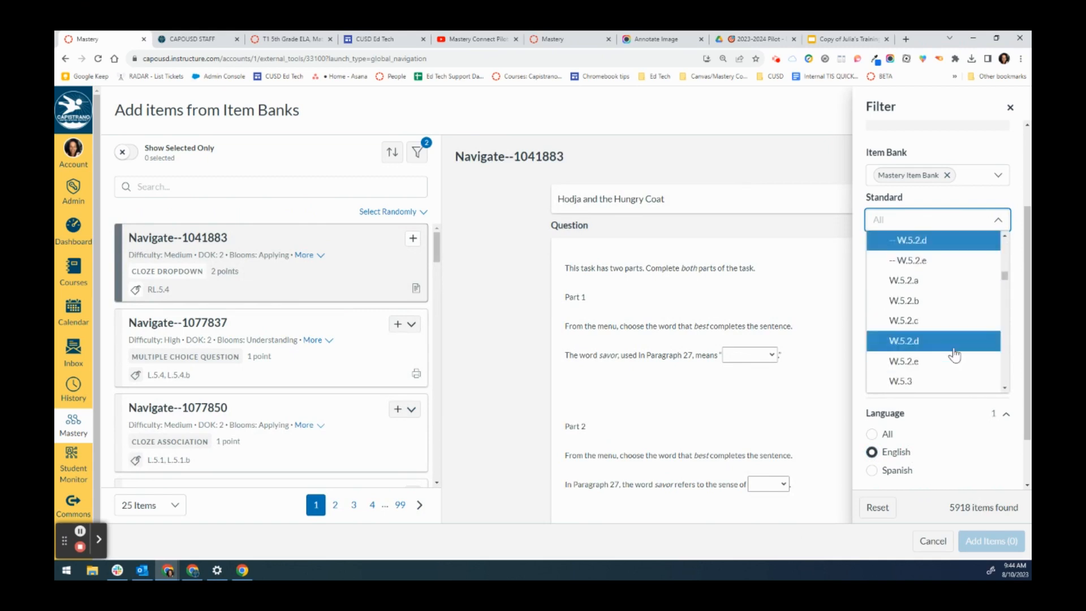
{"action": "scroll", "coordinate": [955, 354], "scroll_direction": "down", "scroll_amount": 10}
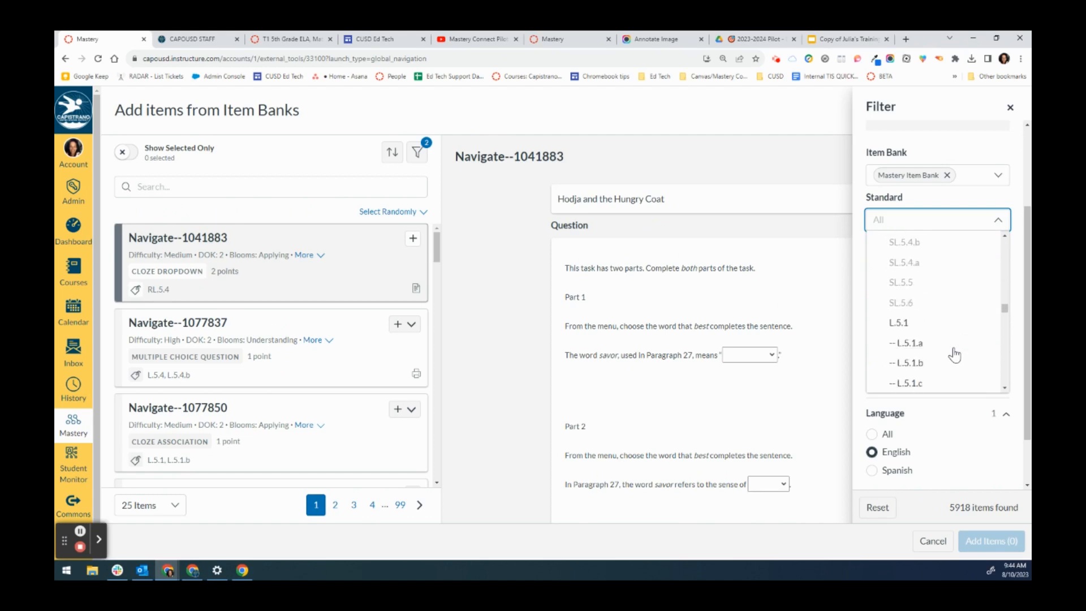
{"action": "scroll", "coordinate": [954, 354], "scroll_direction": "down", "scroll_amount": 12}
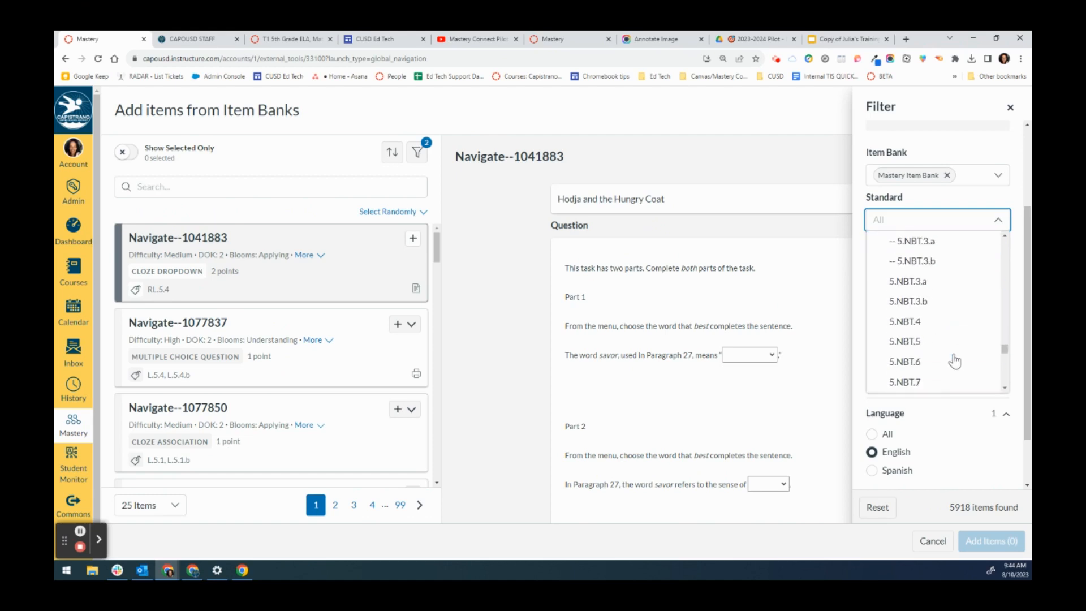
{"action": "scroll", "coordinate": [954, 360], "scroll_direction": "down", "scroll_amount": 4}
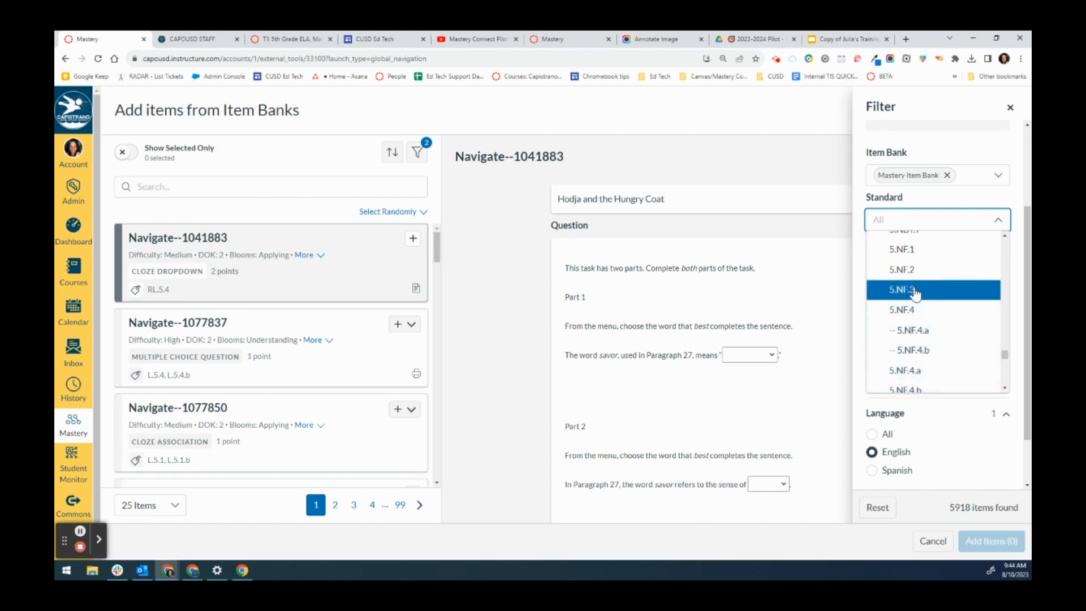
{"action": "left_click", "coordinate": [914, 290]}
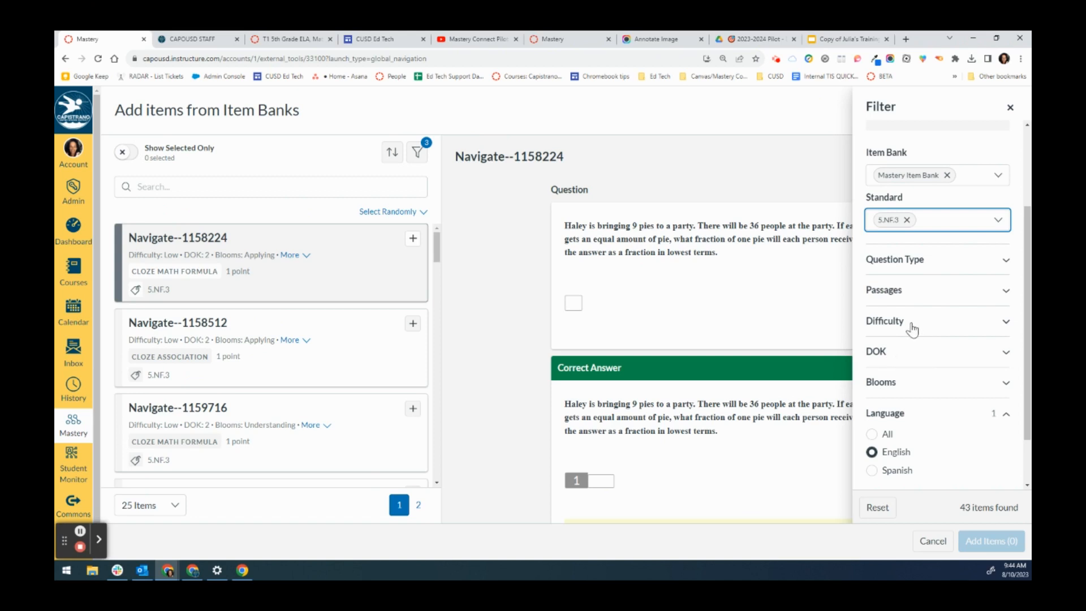
- Review the Passages, Question Type and DOK filter options, then close the filter panel
{"action": "left_click", "coordinate": [902, 290]}
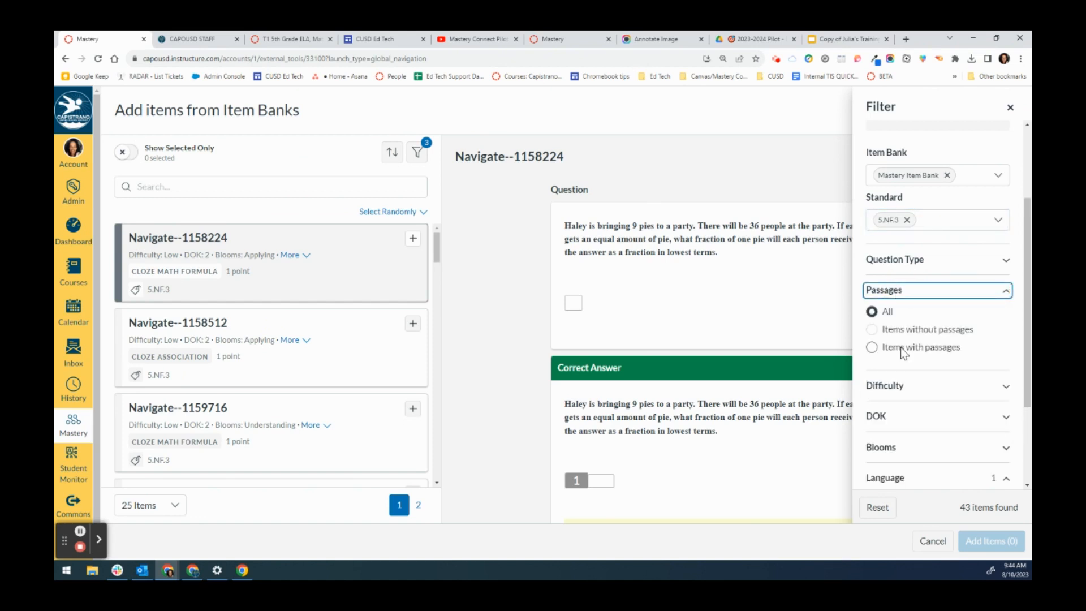
{"action": "left_click", "coordinate": [923, 262]}
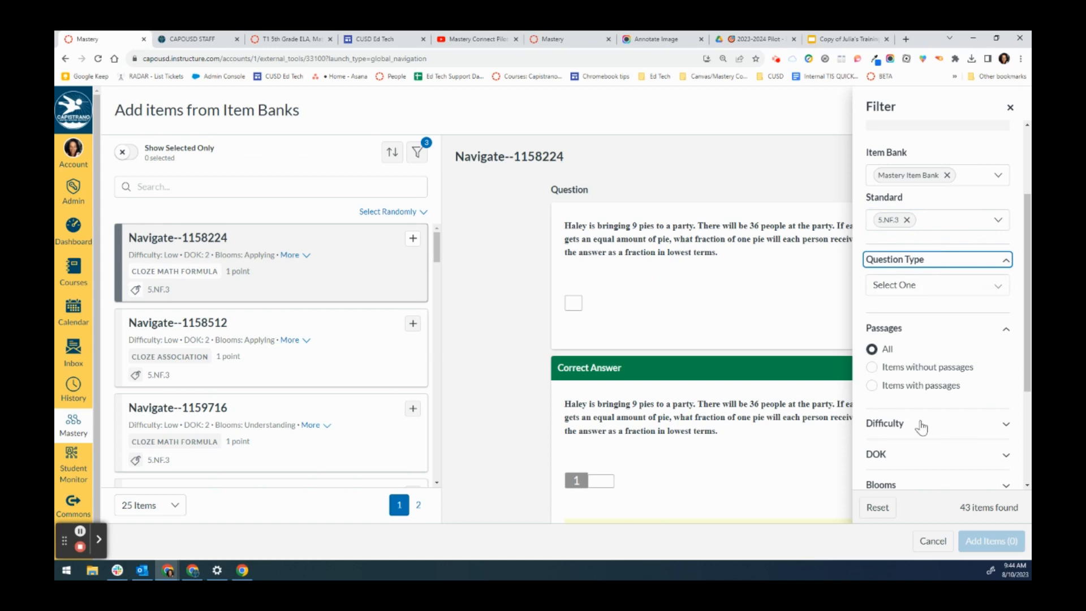
{"action": "left_click", "coordinate": [931, 460]}
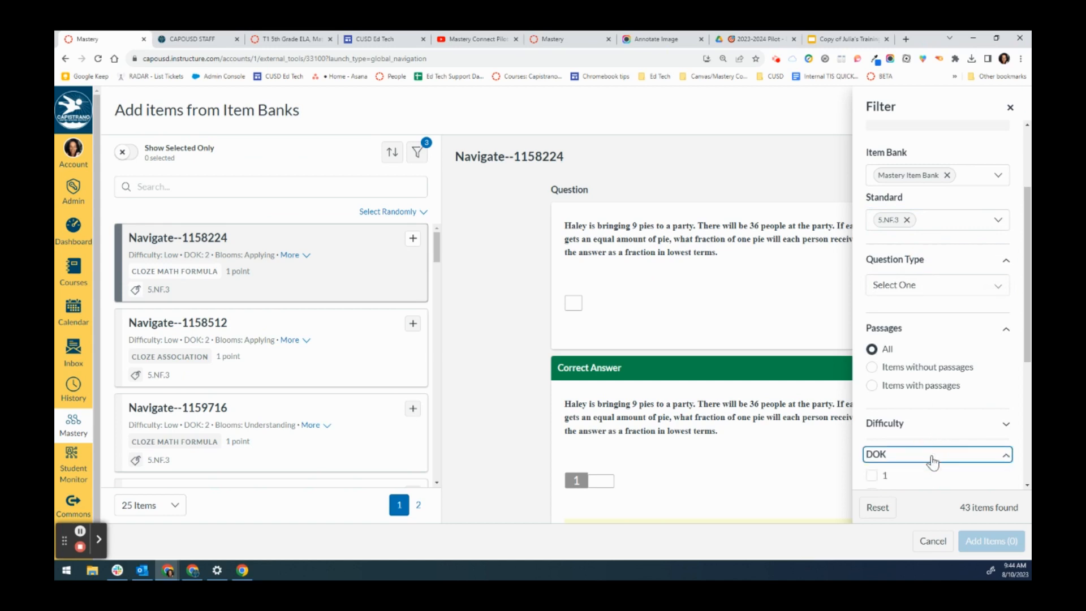
{"action": "scroll", "coordinate": [904, 446], "scroll_direction": "down", "scroll_amount": 2}
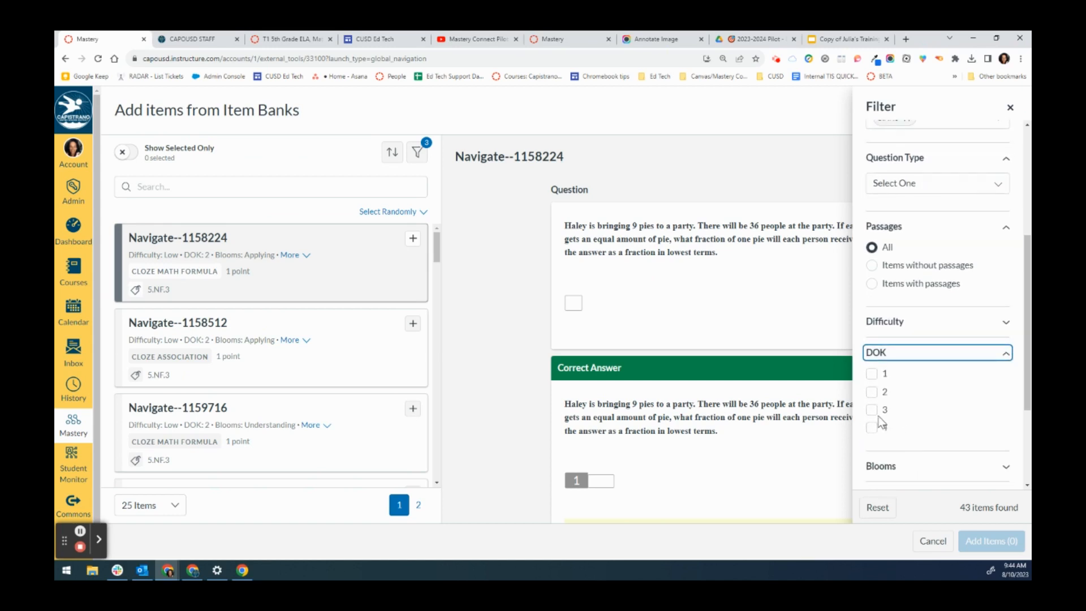
{"action": "scroll", "coordinate": [972, 197], "scroll_direction": "up", "scroll_amount": 2}
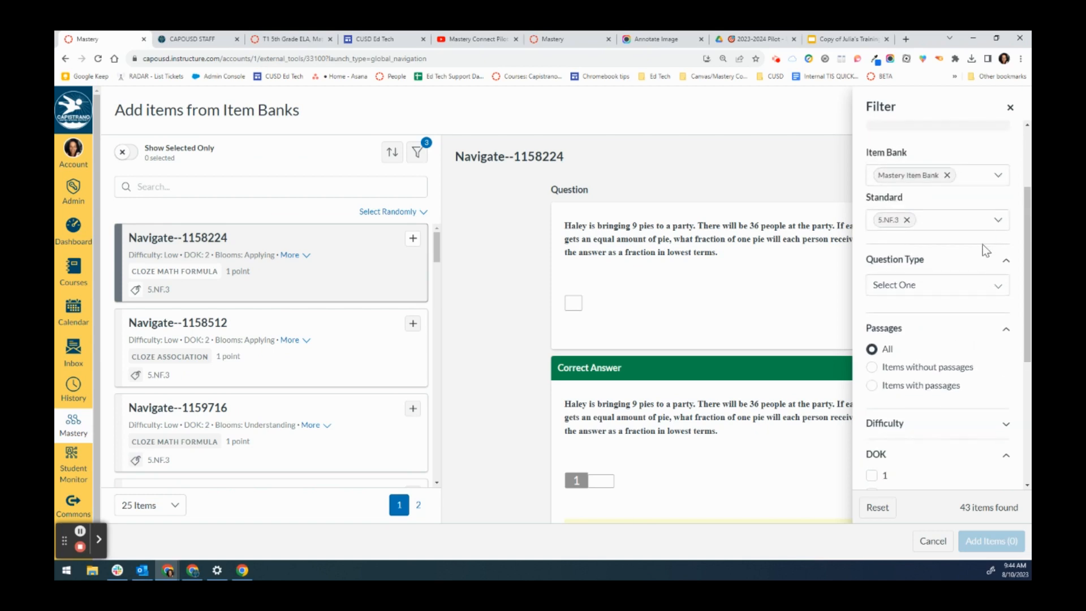
{"action": "scroll", "coordinate": [943, 385], "scroll_direction": "up", "scroll_amount": 1}
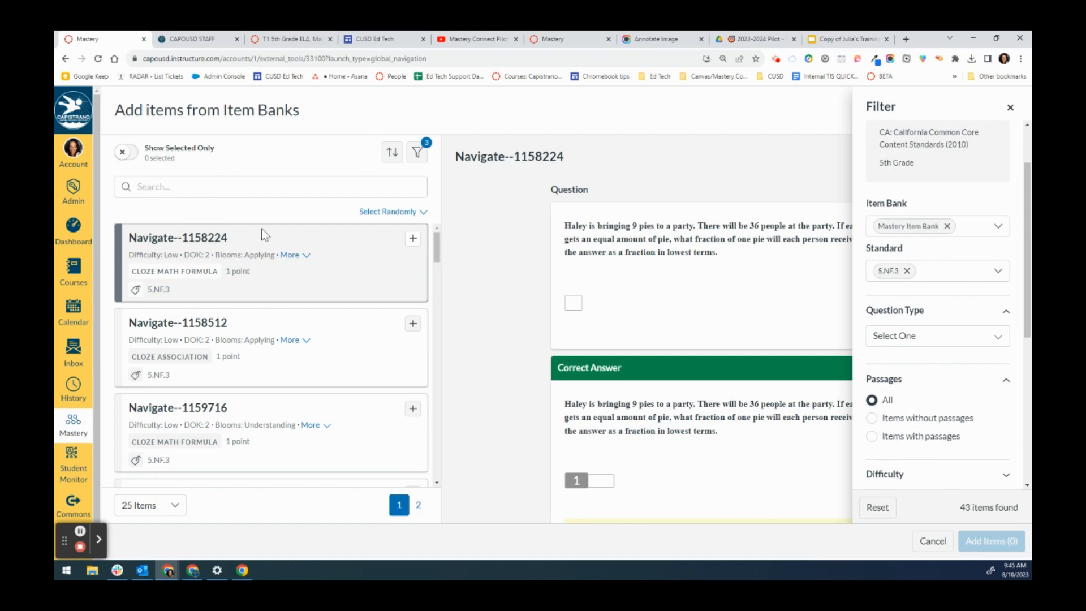
{"action": "left_click", "coordinate": [1010, 107]}
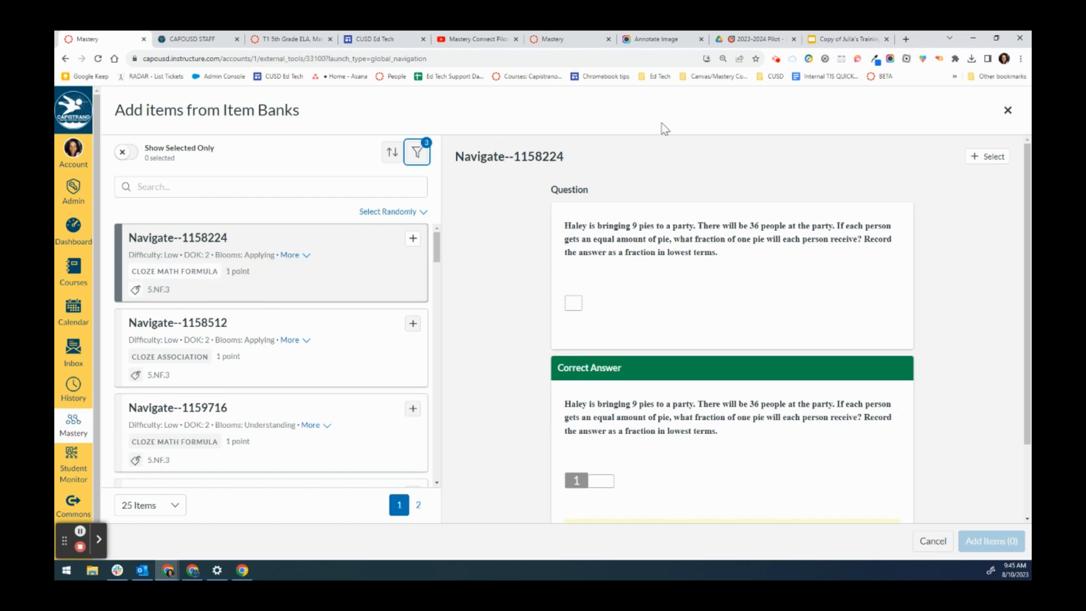
- Select item Navigate--1158224 for the assessment after previewing its question
{"action": "scroll", "coordinate": [757, 265], "scroll_direction": "down", "scroll_amount": 2}
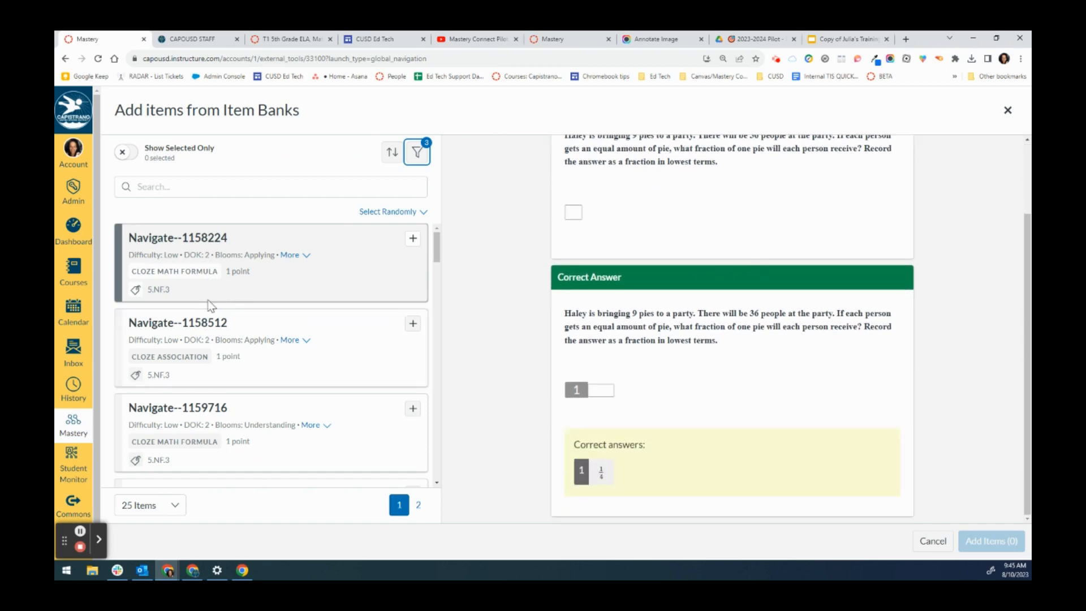
{"action": "left_click", "coordinate": [413, 242]}
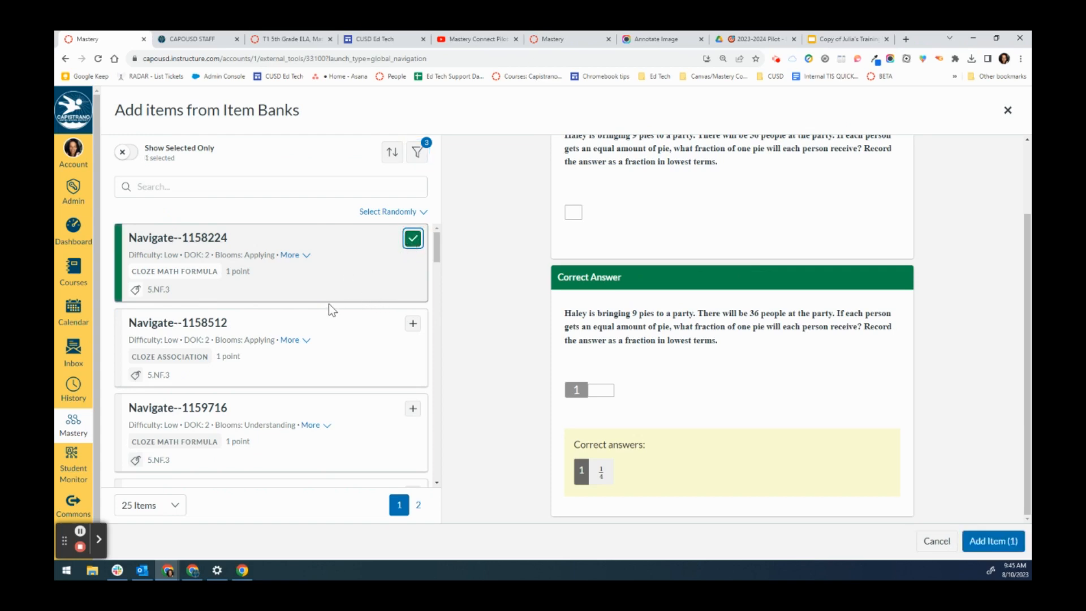
{"action": "scroll", "coordinate": [333, 331], "scroll_direction": "down", "scroll_amount": 2}
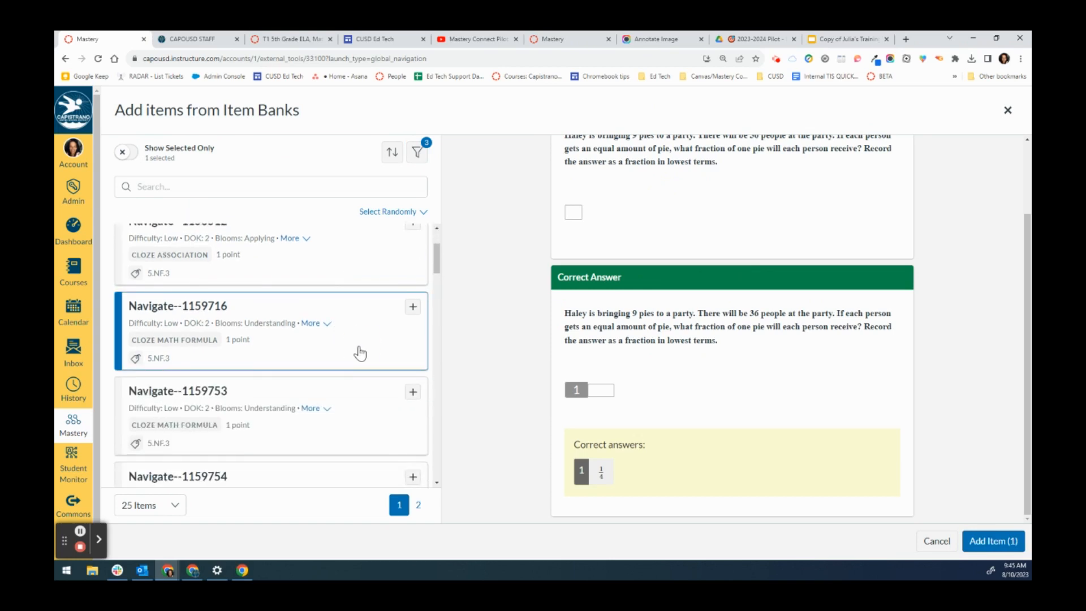
- Preview Navigate--1159716, then preview and select Navigate--1217146 for the assessment
{"action": "left_click", "coordinate": [360, 351]}
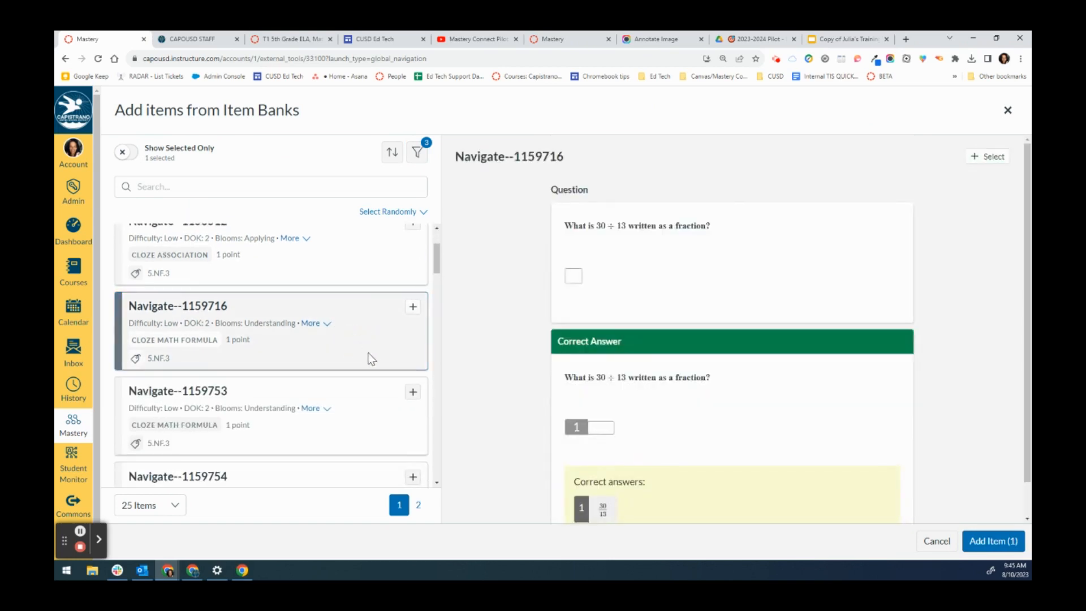
{"action": "scroll", "coordinate": [362, 361], "scroll_direction": "down", "scroll_amount": 8}
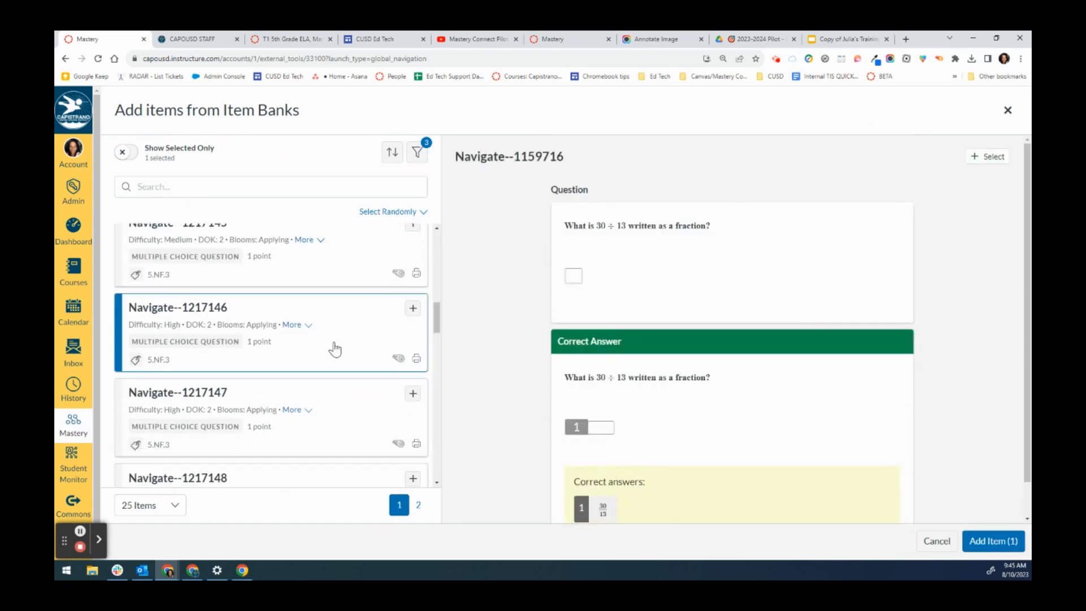
{"action": "left_click", "coordinate": [334, 350]}
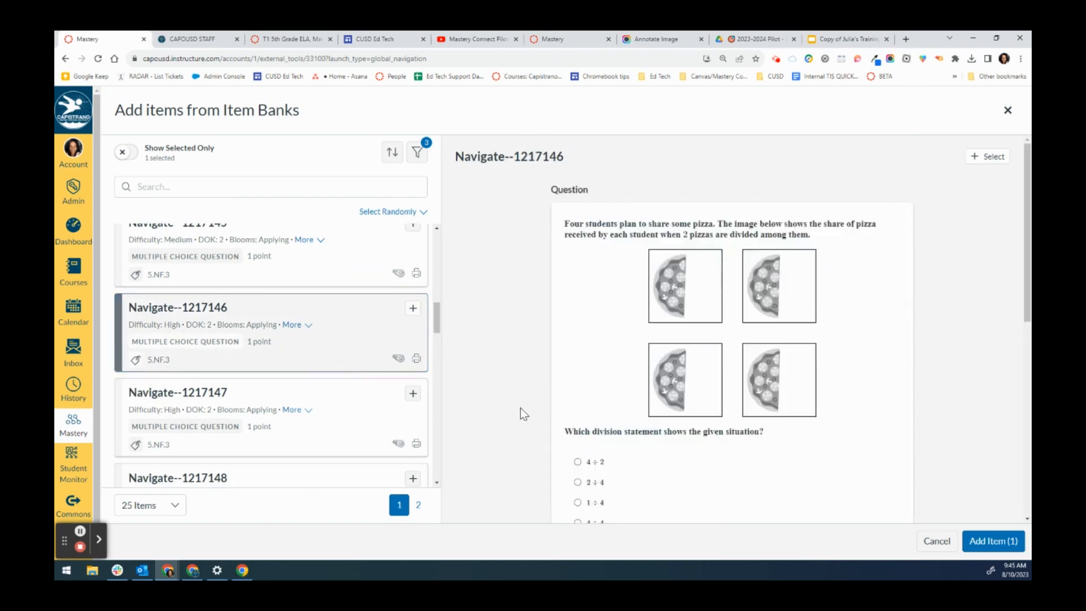
{"action": "scroll", "coordinate": [564, 379], "scroll_direction": "down", "scroll_amount": 3}
{"action": "left_click", "coordinate": [412, 308]}
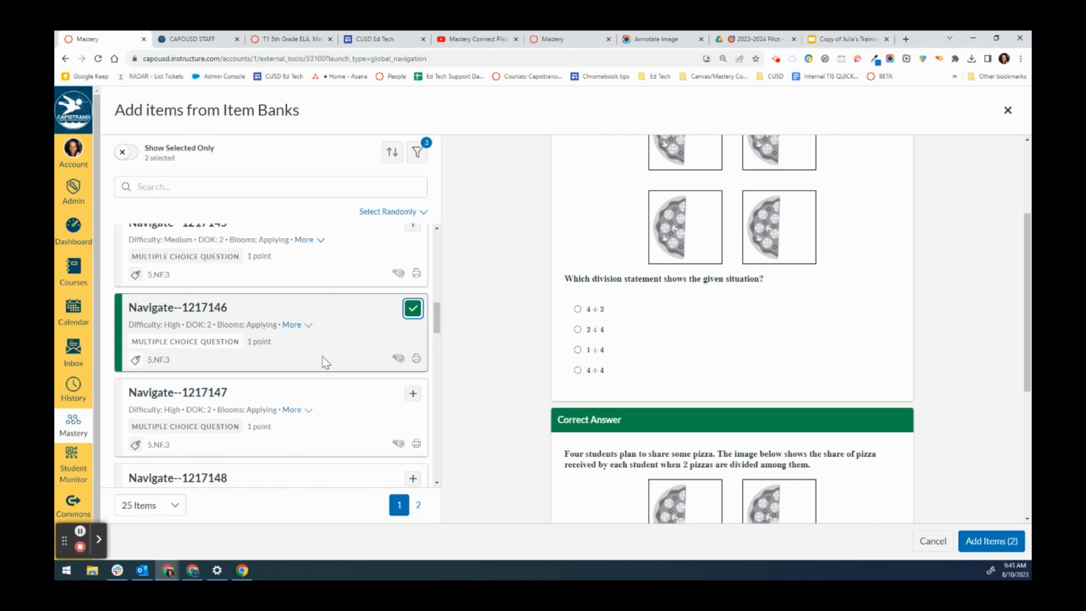
- Preview Navigate--1217149 and select it for the assessment
{"action": "scroll", "coordinate": [326, 362], "scroll_direction": "down", "scroll_amount": 3}
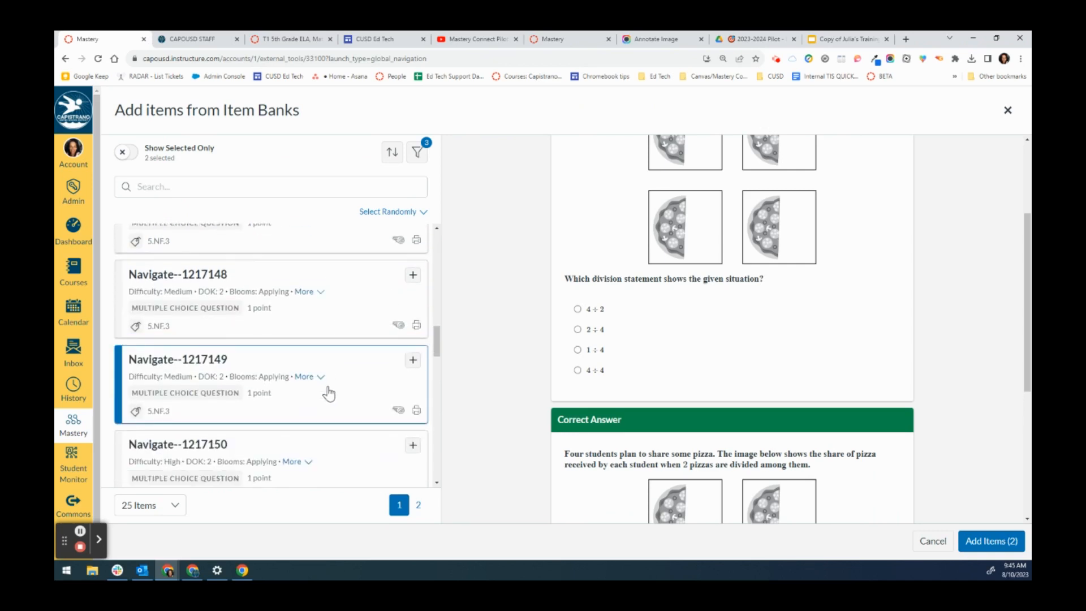
{"action": "left_click", "coordinate": [342, 408]}
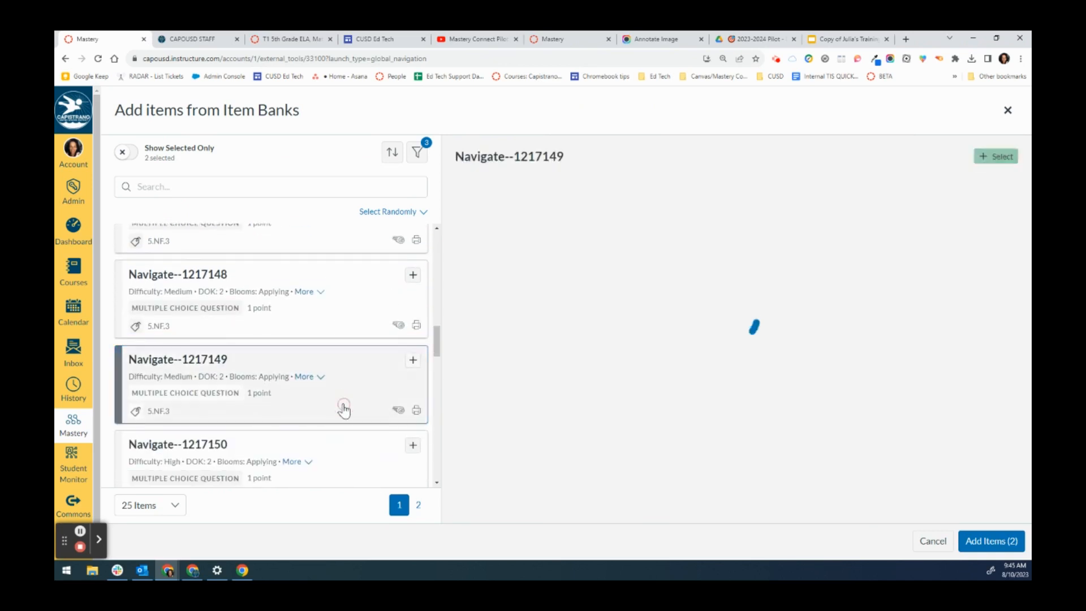
{"action": "left_click", "coordinate": [413, 363]}
- Preview and select Navigate--1217152, then add the four selected items to the assessment
{"action": "scroll", "coordinate": [339, 452], "scroll_direction": "down", "scroll_amount": 1}
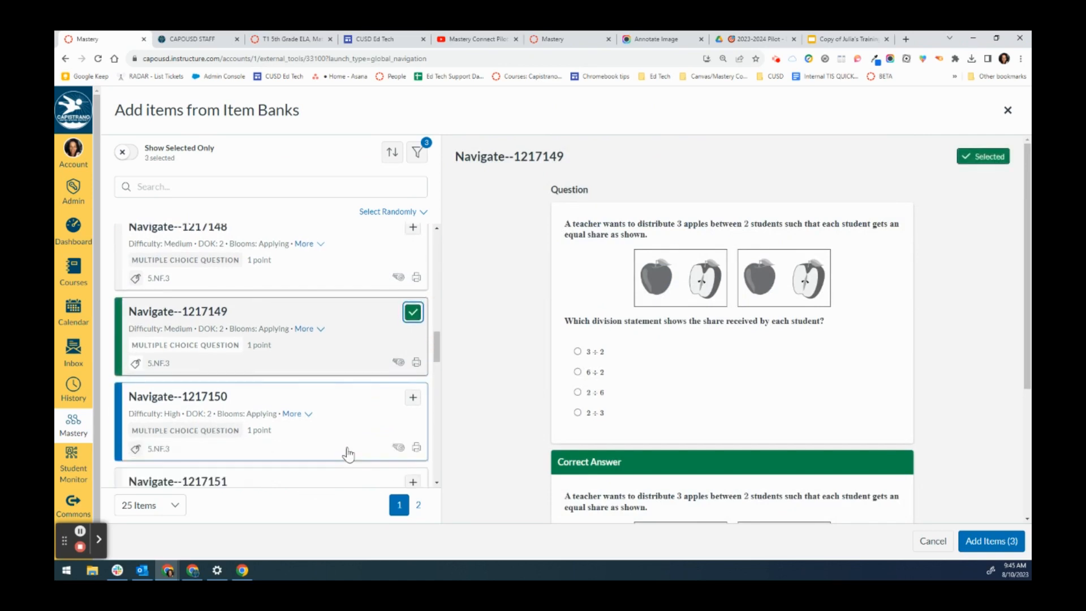
{"action": "scroll", "coordinate": [347, 441], "scroll_direction": "down", "scroll_amount": 3}
{"action": "left_click", "coordinate": [356, 426]}
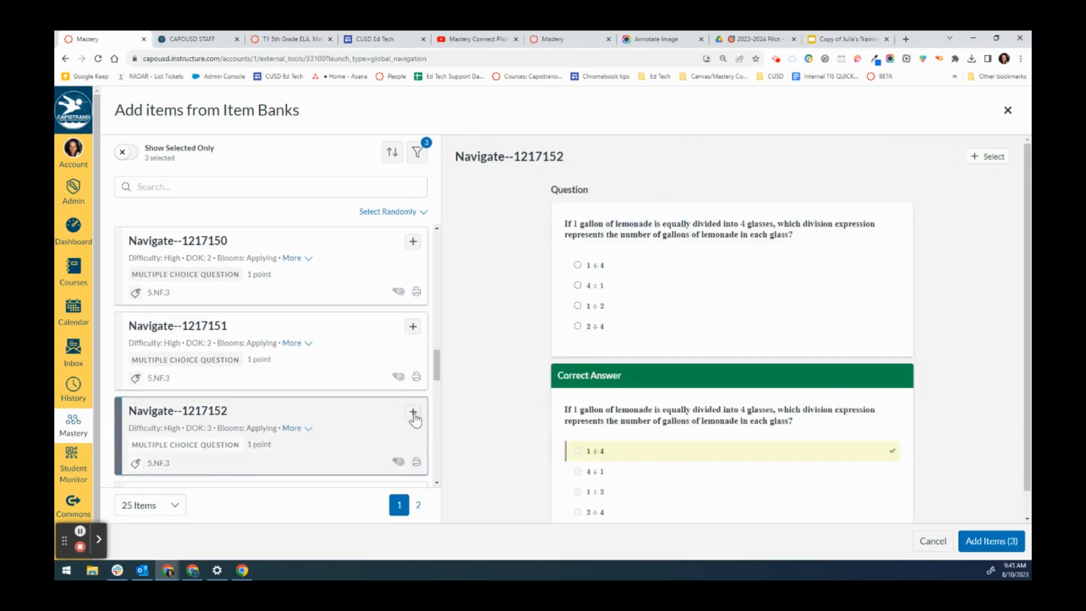
{"action": "left_click", "coordinate": [413, 415]}
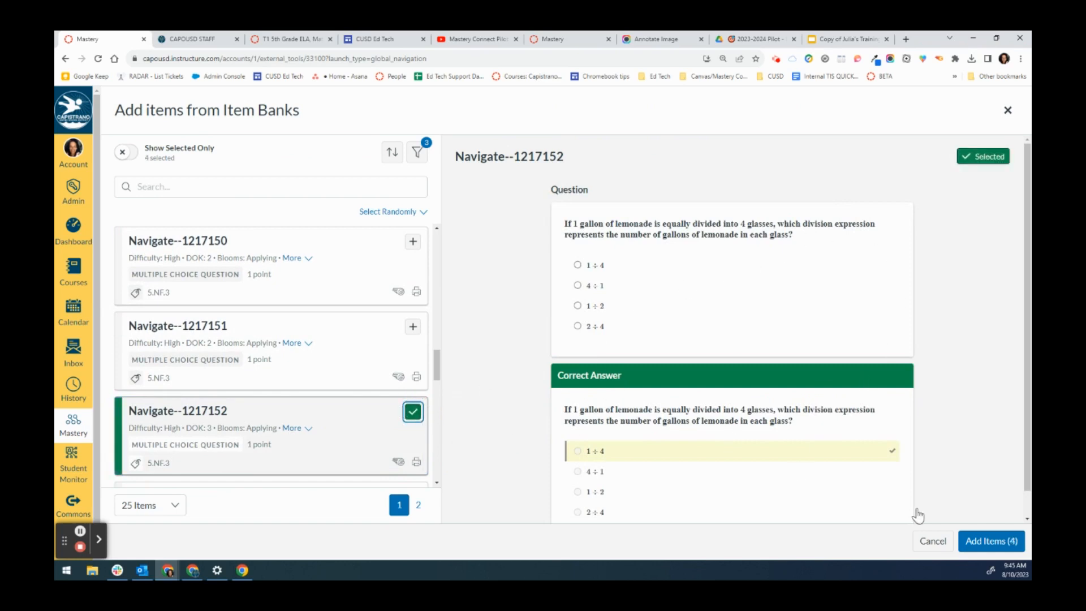
{"action": "left_click", "coordinate": [999, 547]}
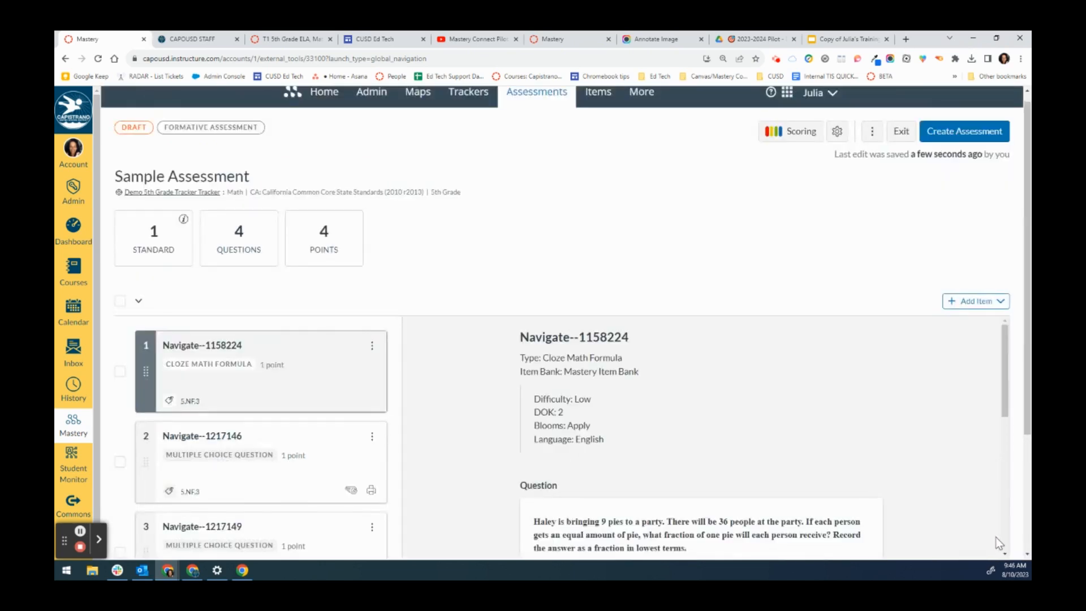
- Move item Navigate--1217146 to the top of the assessment's question list
{"action": "scroll", "coordinate": [208, 405], "scroll_direction": "down", "scroll_amount": 3}
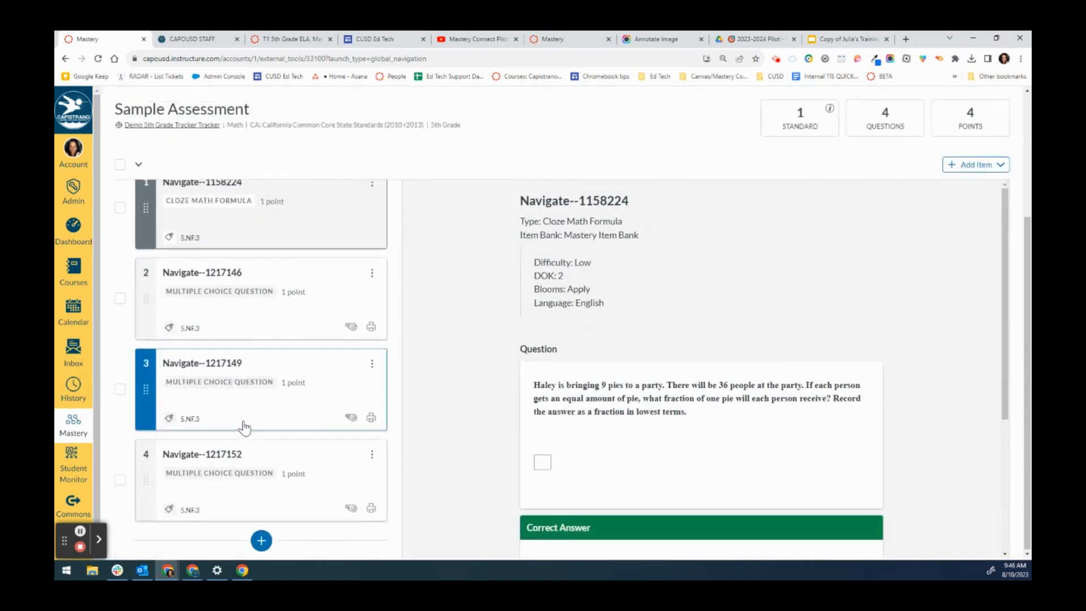
{"action": "scroll", "coordinate": [243, 424], "scroll_direction": "up", "scroll_amount": 3}
{"action": "scroll", "coordinate": [282, 396], "scroll_direction": "down", "scroll_amount": 2}
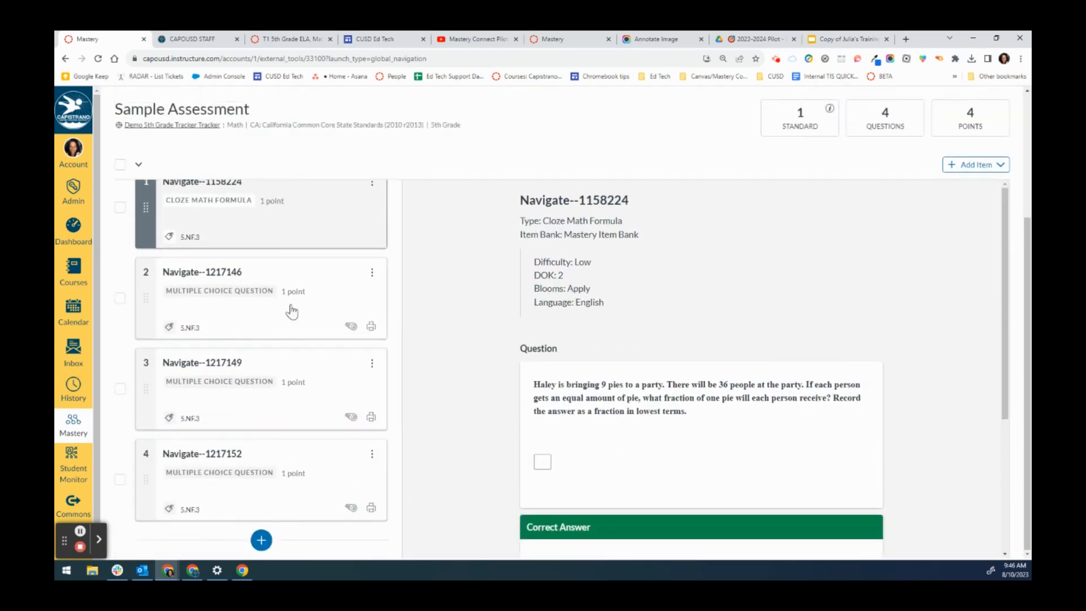
{"action": "scroll", "coordinate": [340, 481], "scroll_direction": "up", "scroll_amount": 3}
{"action": "left_click", "coordinate": [321, 461]}
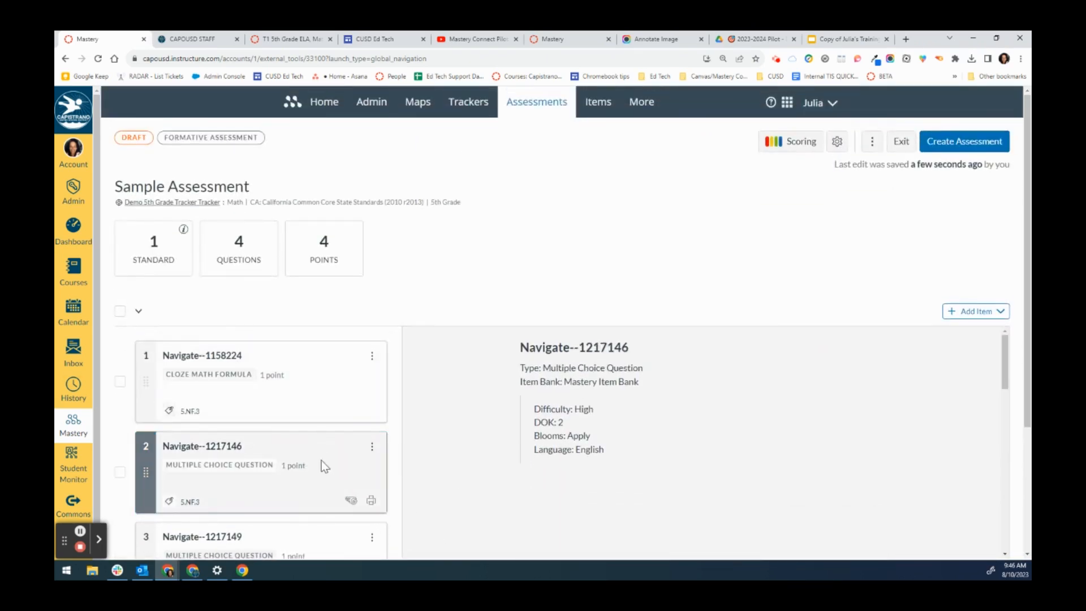
{"action": "left_click", "coordinate": [321, 456]}
{"action": "left_click", "coordinate": [372, 446]}
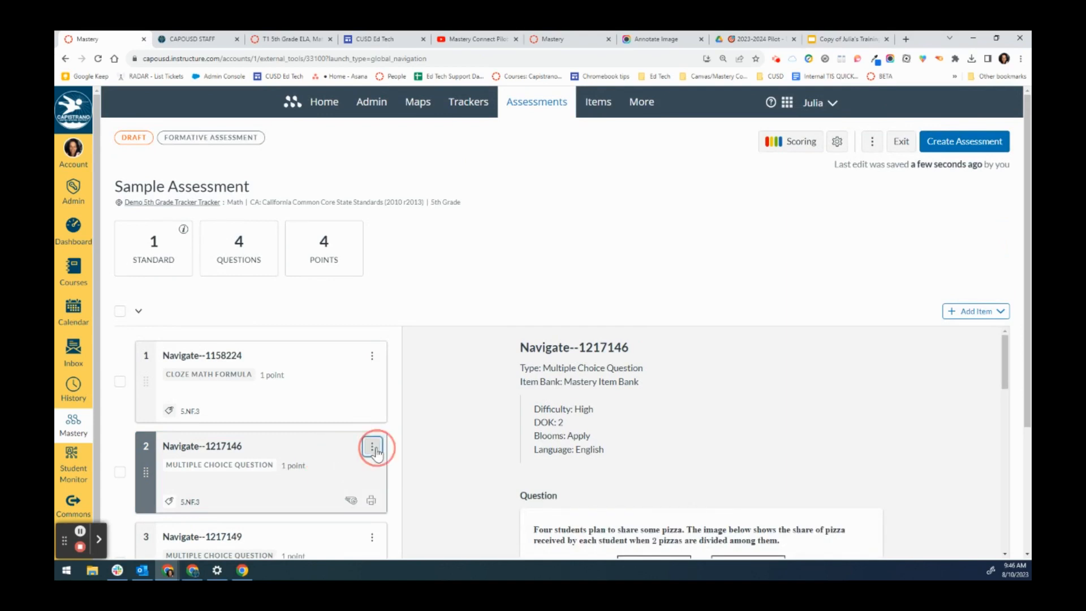
{"action": "left_click", "coordinate": [324, 492]}
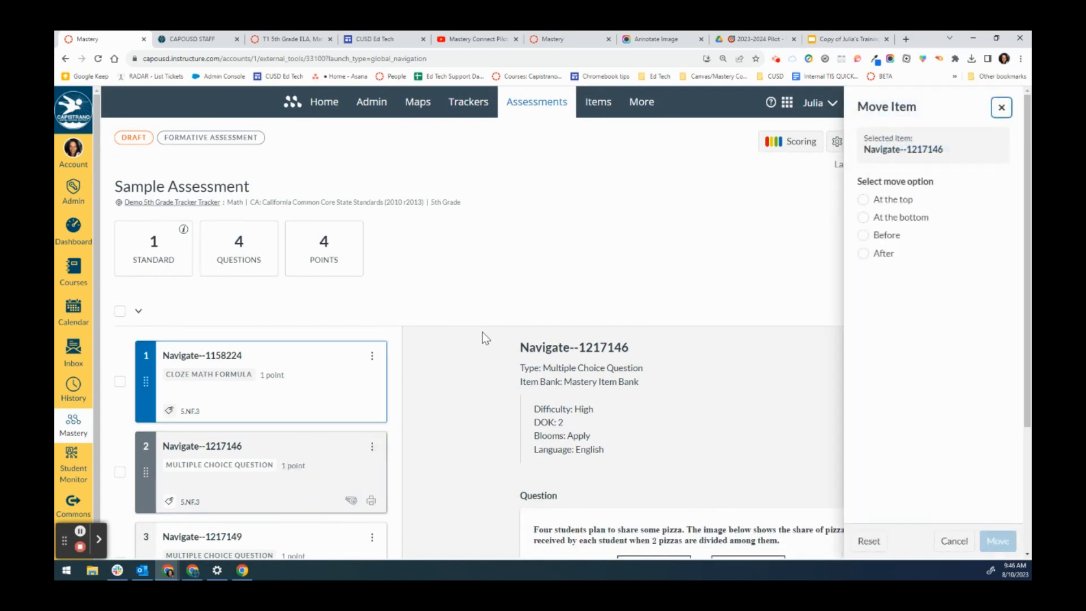
{"action": "left_click", "coordinate": [864, 201]}
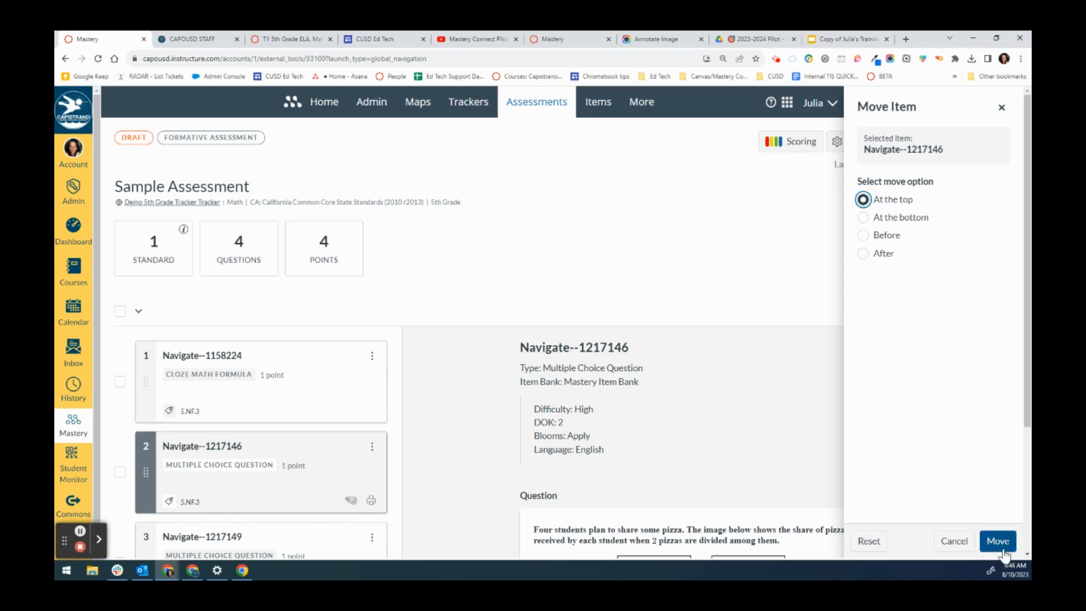
{"action": "left_click", "coordinate": [997, 540]}
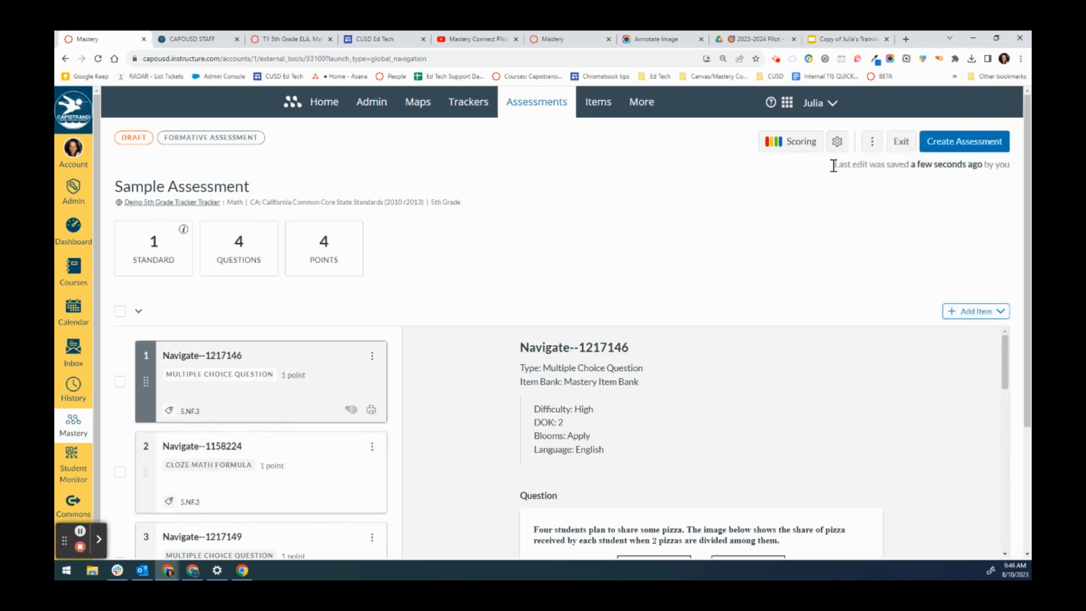
- Set the 5.NF.3 scoring thresholds to 2 for Meeting and 1 for Progressing, and save
{"action": "left_click", "coordinate": [801, 146]}
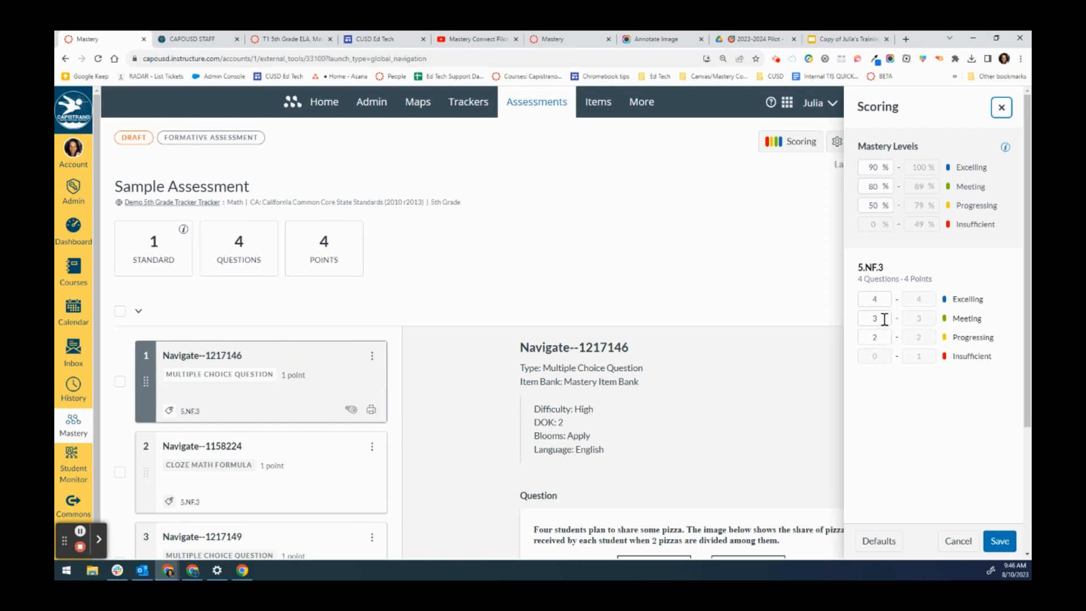
{"action": "left_click_drag", "start_coordinate": [884, 319], "coordinate": [870, 338]}
{"action": "type", "text": "2"}
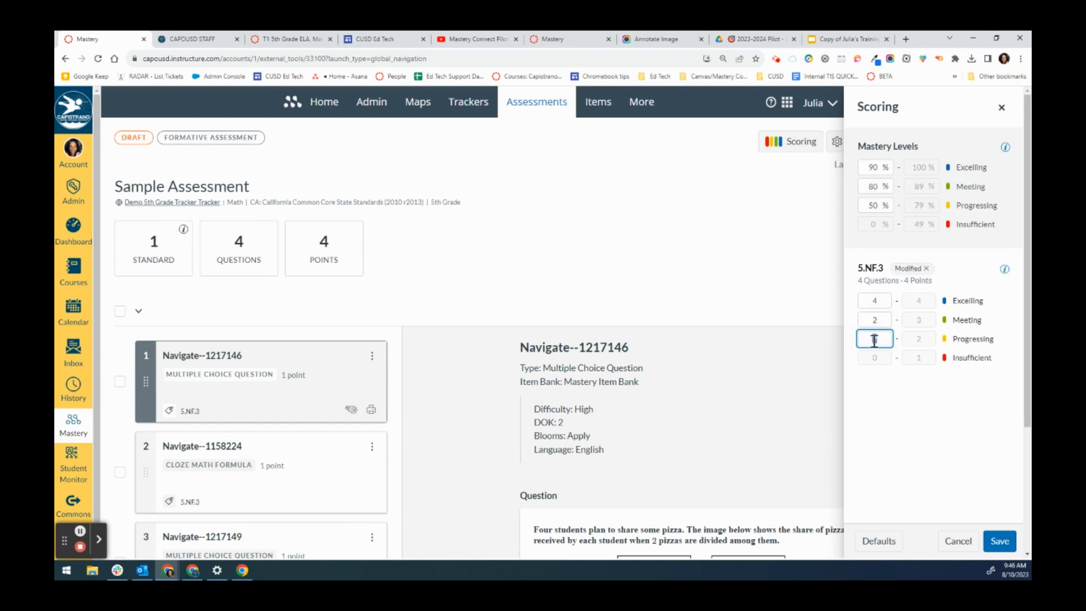
{"action": "type", "text": "1"}
{"action": "left_click", "coordinate": [996, 542]}
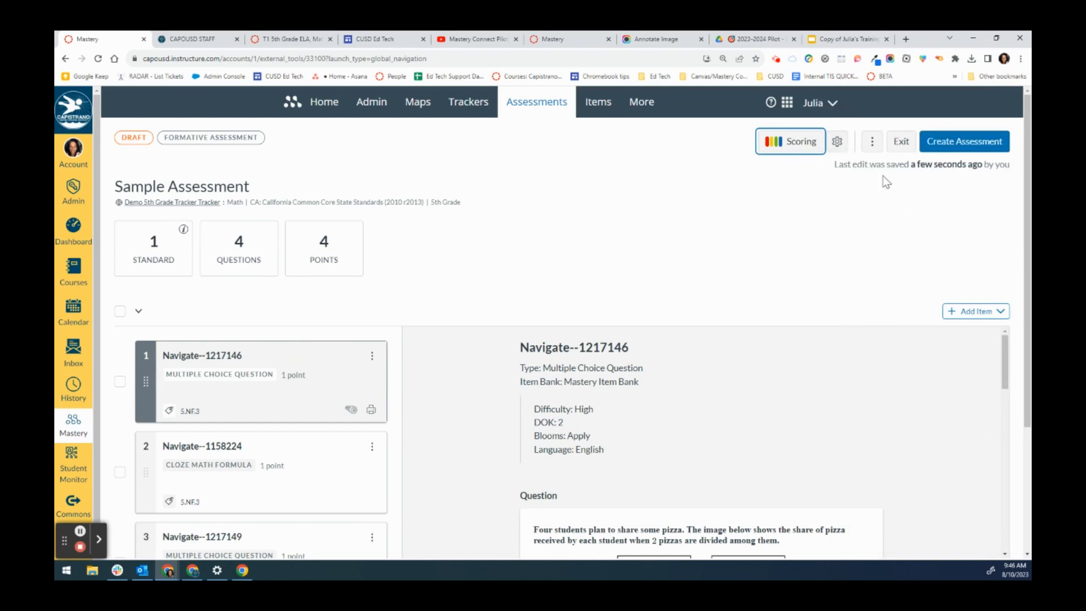
- Open the assessment settings, close them, and create the Sample Assessment
{"action": "left_click", "coordinate": [837, 144]}
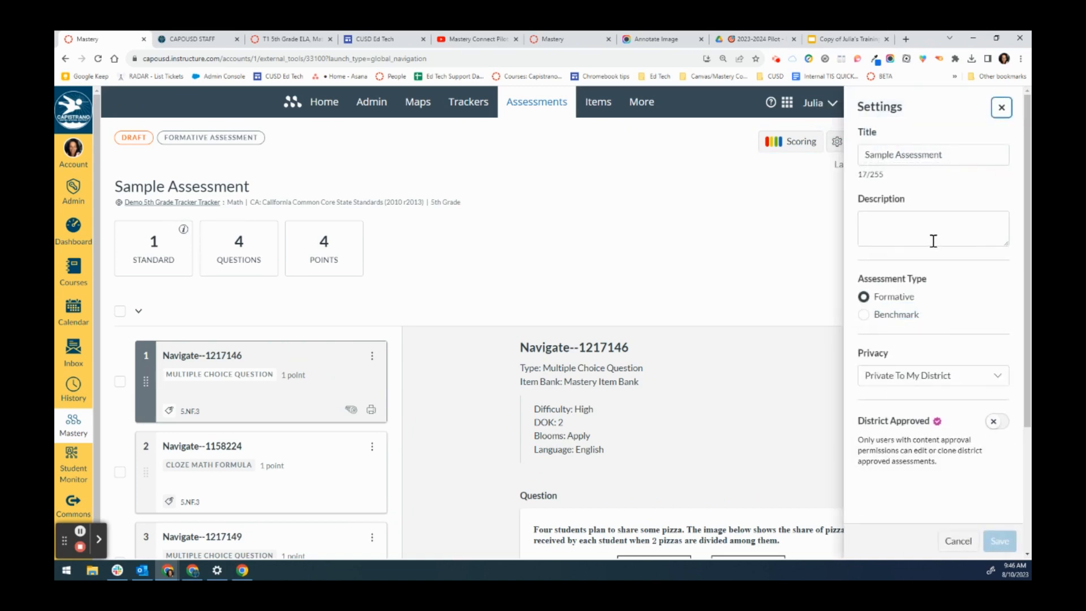
{"action": "left_click", "coordinate": [807, 262]}
{"action": "left_click", "coordinate": [963, 146]}
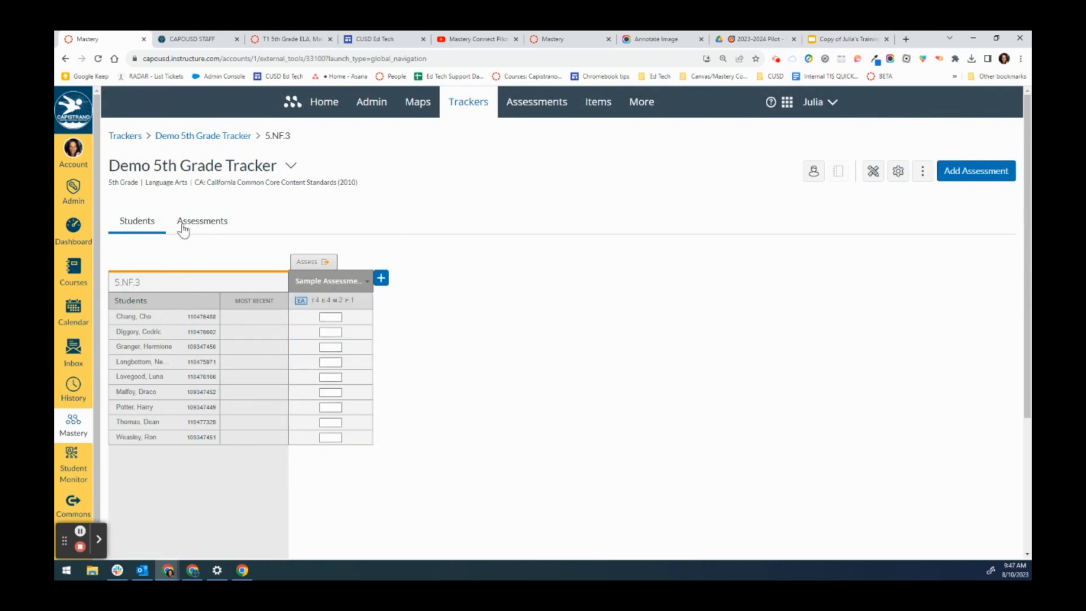
- Browse the Demo 5th Grade Tracker's student and assessment views, including assessments grouped by standards
{"action": "left_click", "coordinate": [212, 138]}
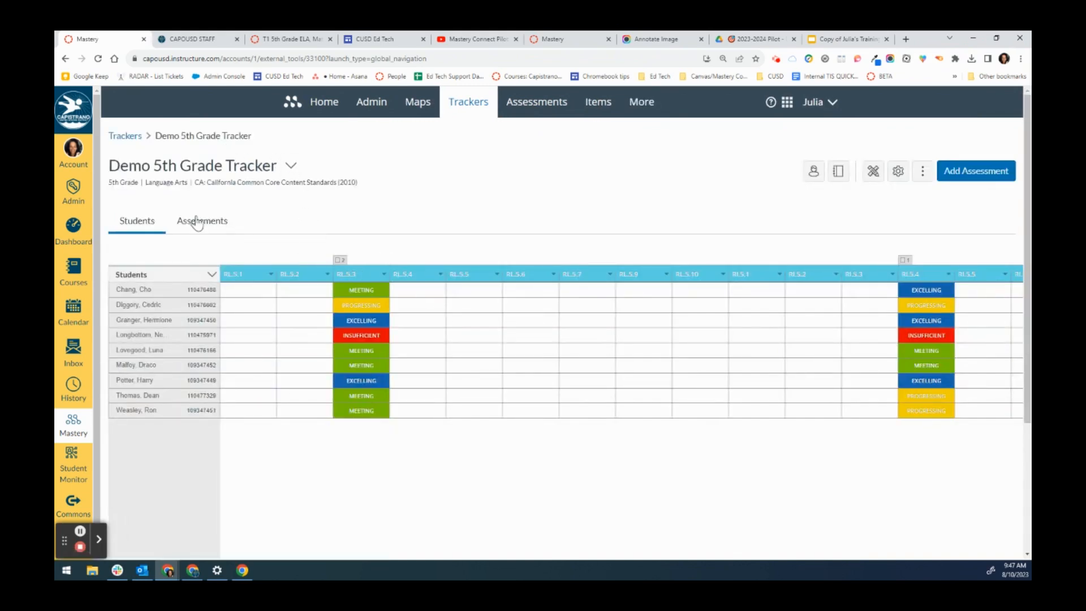
{"action": "left_click", "coordinate": [66, 58]}
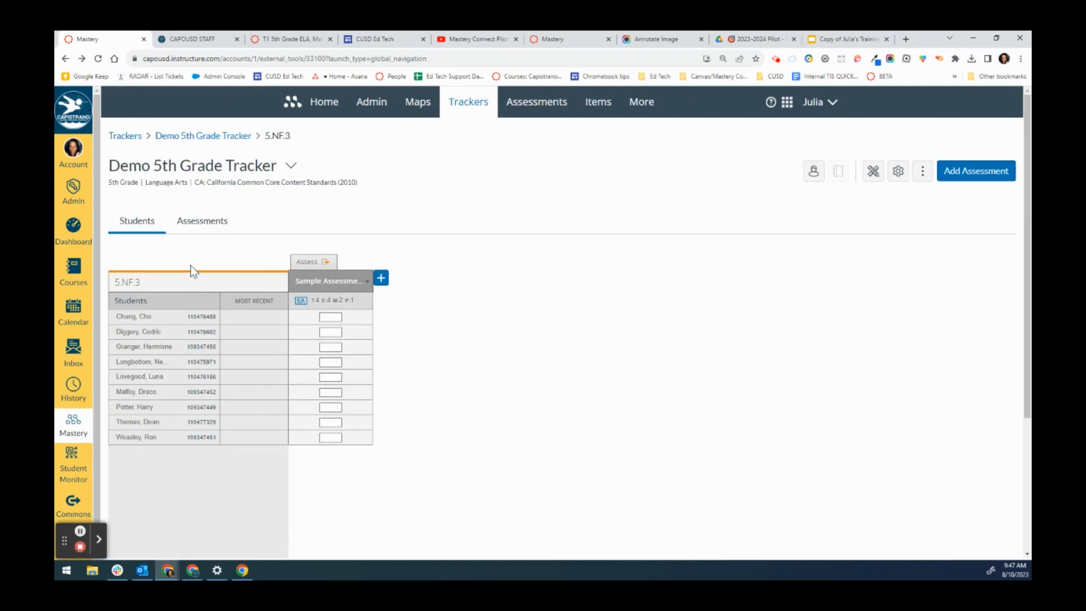
{"action": "left_click", "coordinate": [202, 225]}
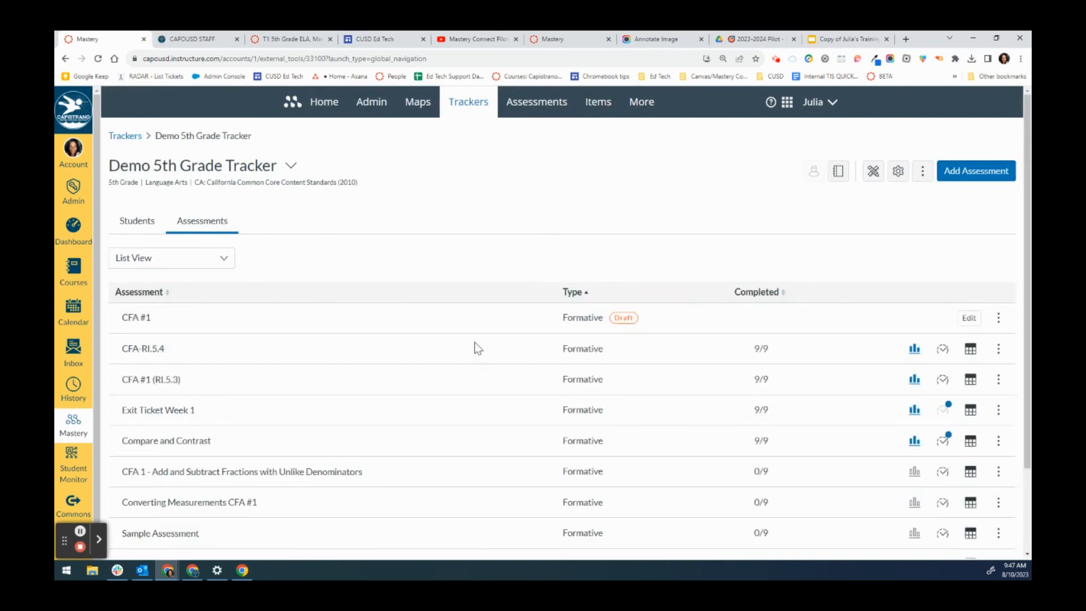
{"action": "left_click", "coordinate": [144, 264]}
{"action": "left_click", "coordinate": [155, 279]}
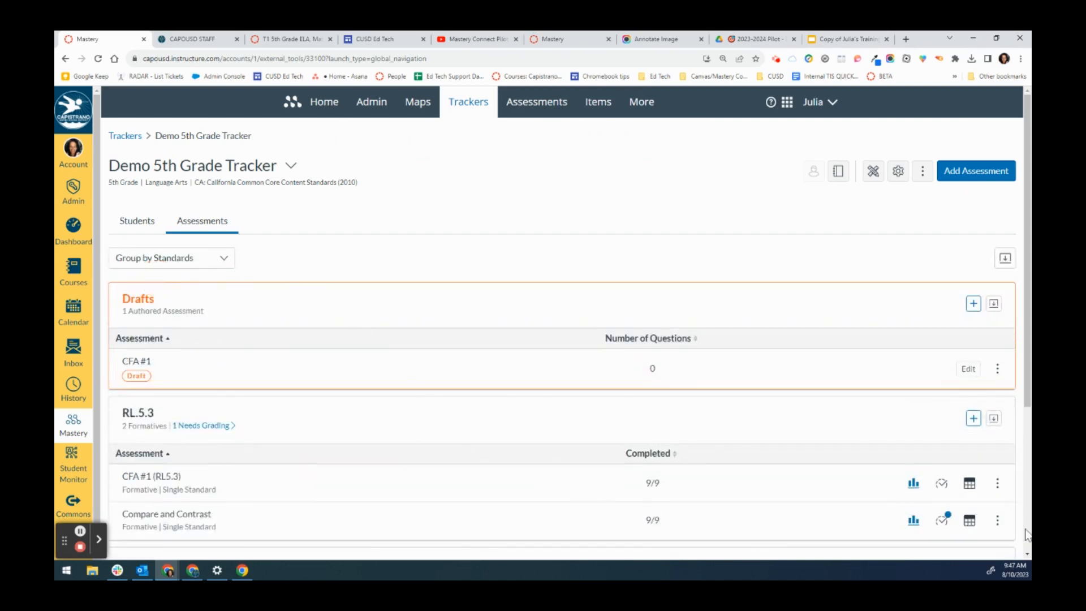
{"action": "left_click", "coordinate": [143, 227]}
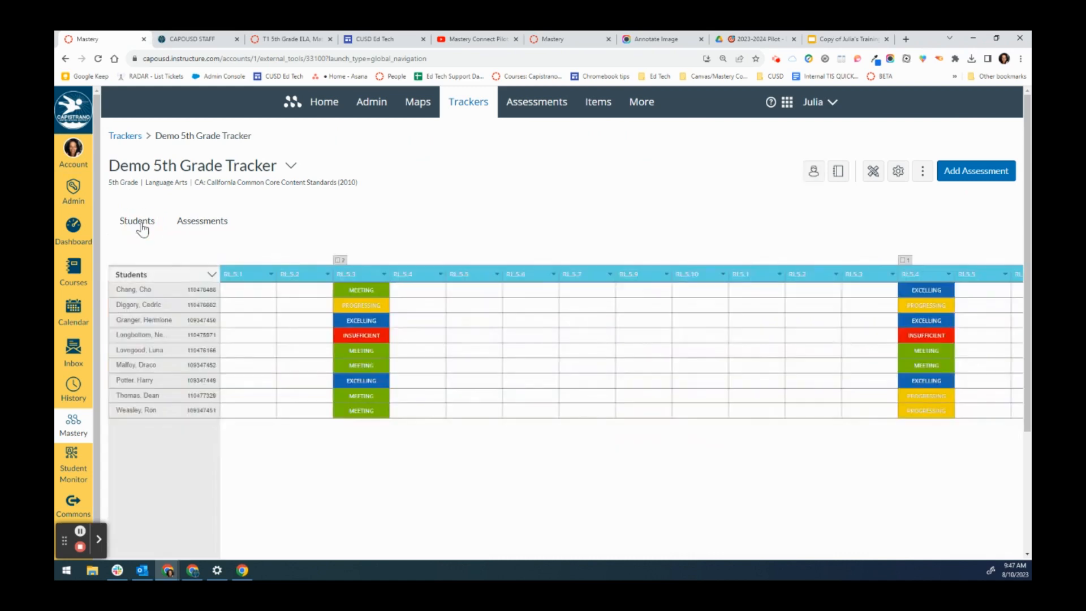